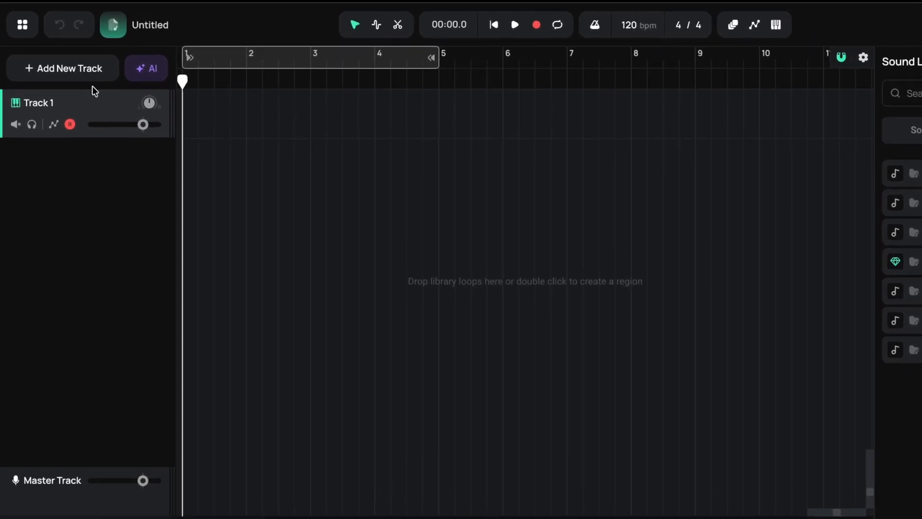
- Add a Drumpler instrument track, load the free 808 Drum Kit preset, and close the instrument window
click(79, 68)
click(76, 101)
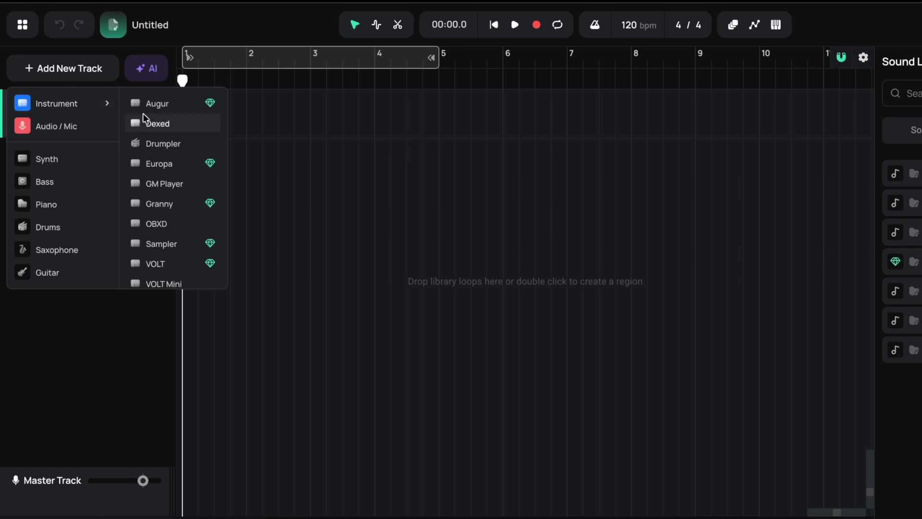
click(163, 143)
click(614, 114)
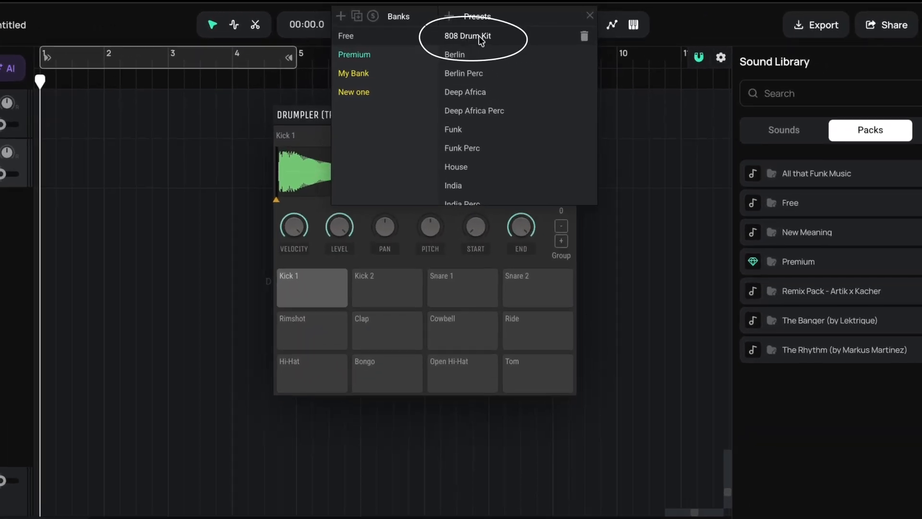
click(622, 13)
click(568, 114)
- Rename Track 2 as Drums and move it above Track 1
double_click(39, 123)
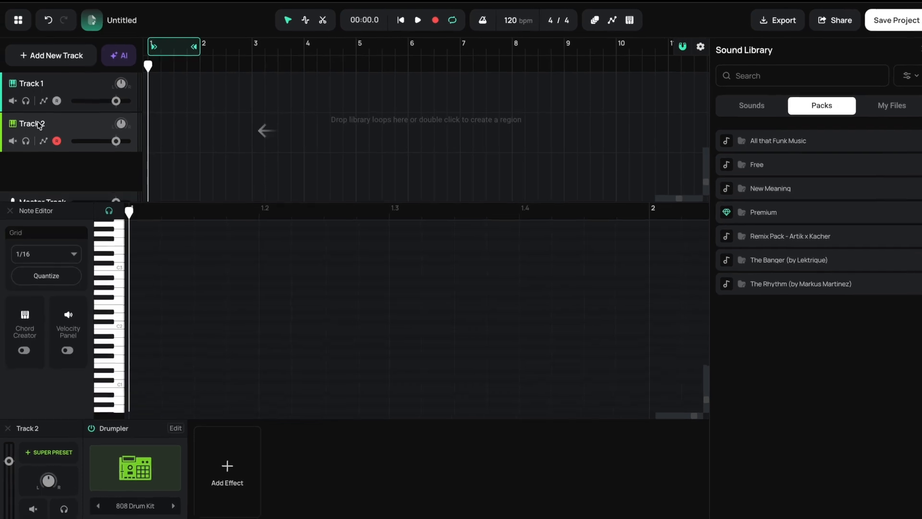
double_click(45, 138)
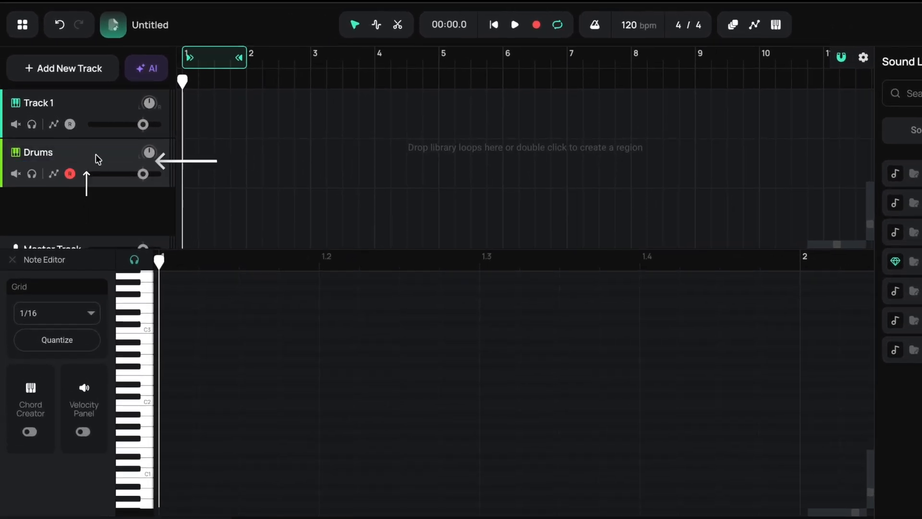
drag(96, 153, 93, 102)
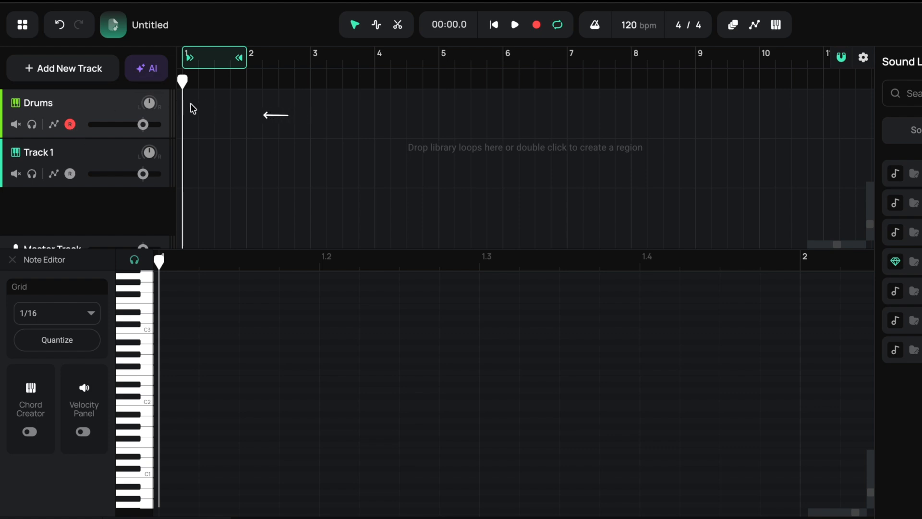
- Create a new one-bar clip at bar 1 of the Drums track and audition a drum sound
right_click(222, 103)
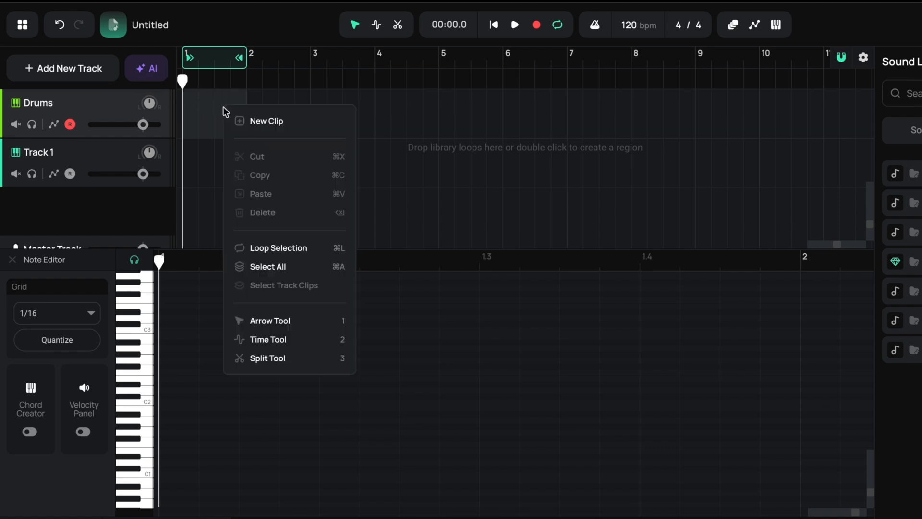
click(275, 123)
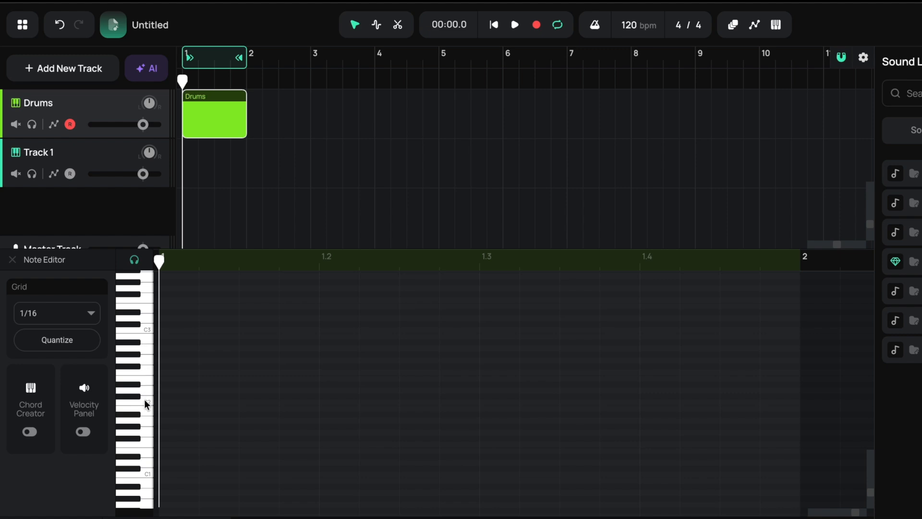
click(129, 385)
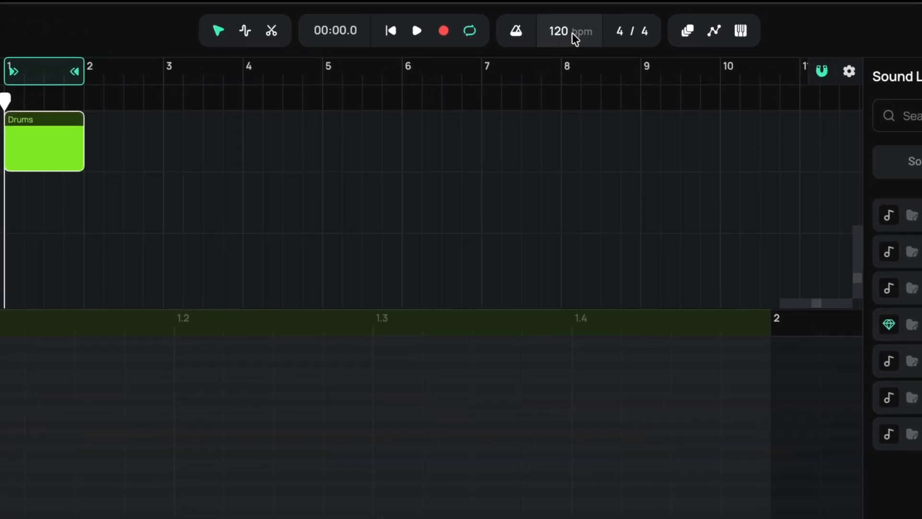
- Set the project tempo to 100 bpm
click(563, 33)
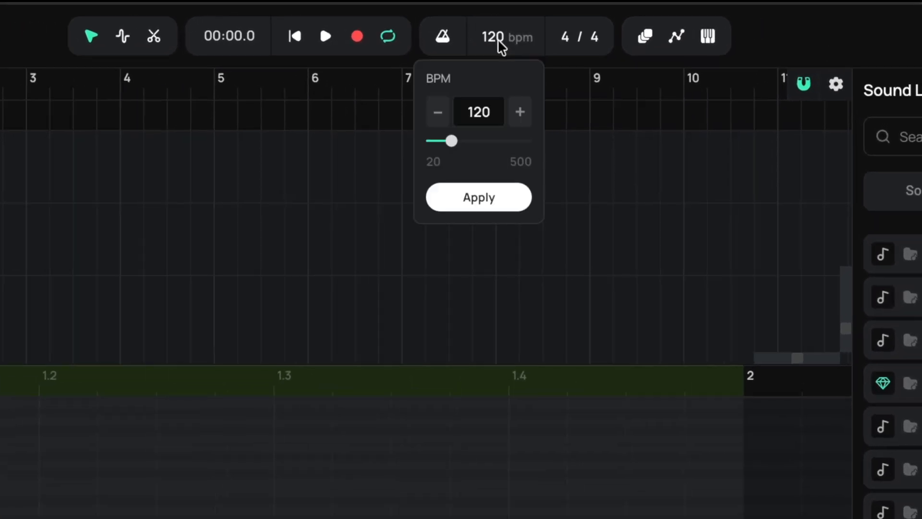
double_click(491, 112)
text(100)
click(479, 198)
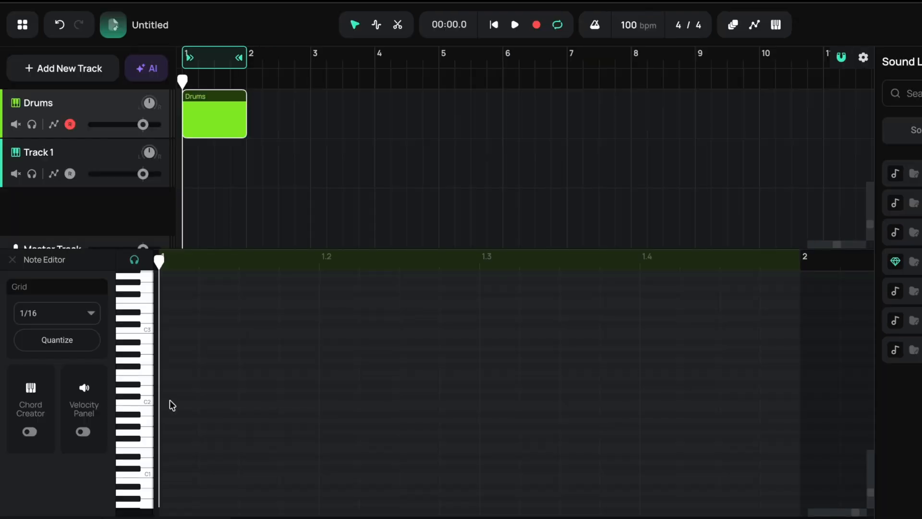
- Place C#2 kick notes on beat 1 and midway between 1.2 and 1.3, and play the loop
click(174, 396)
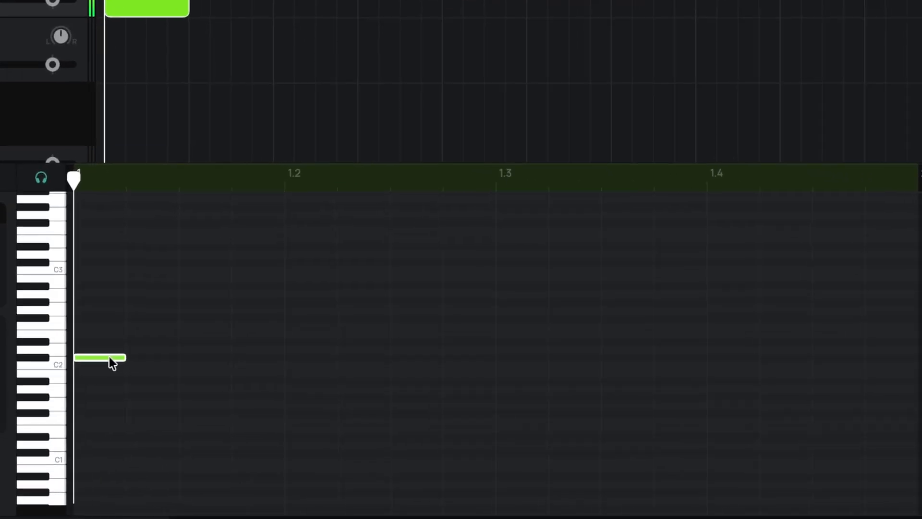
key(space)
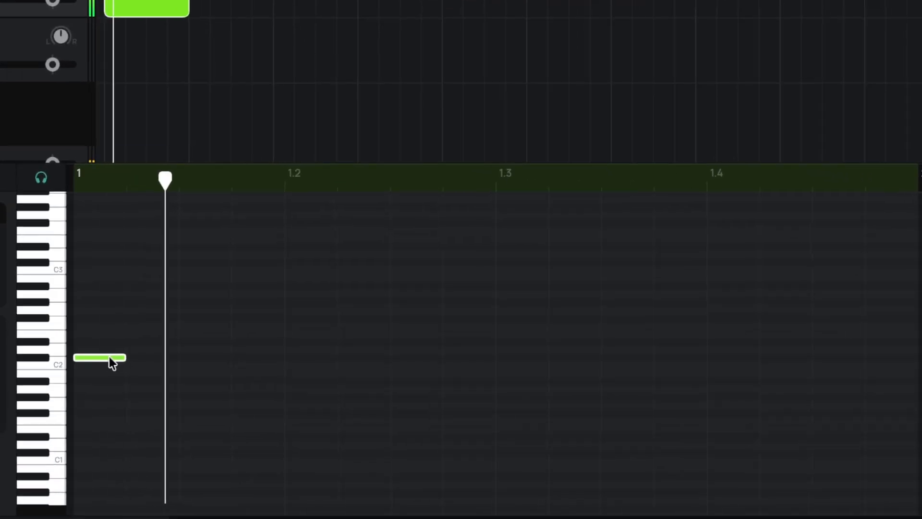
key(space)
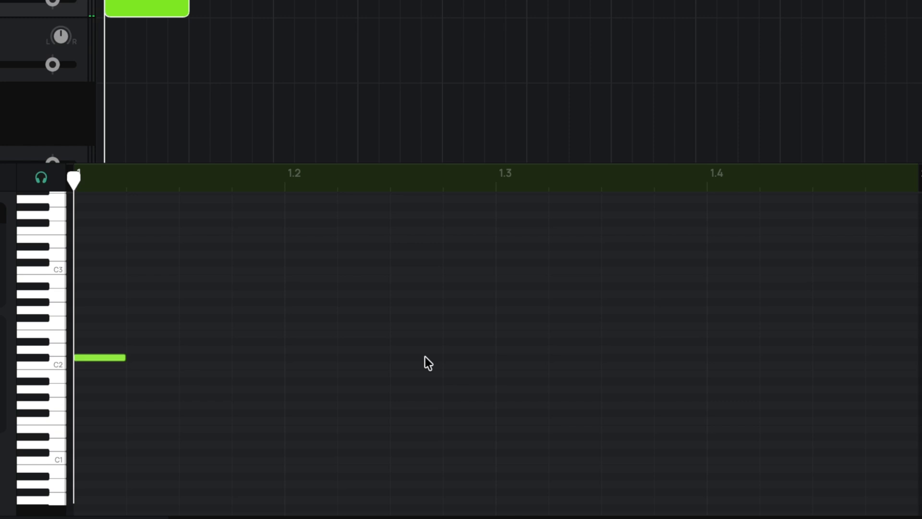
click(425, 357)
key(space)
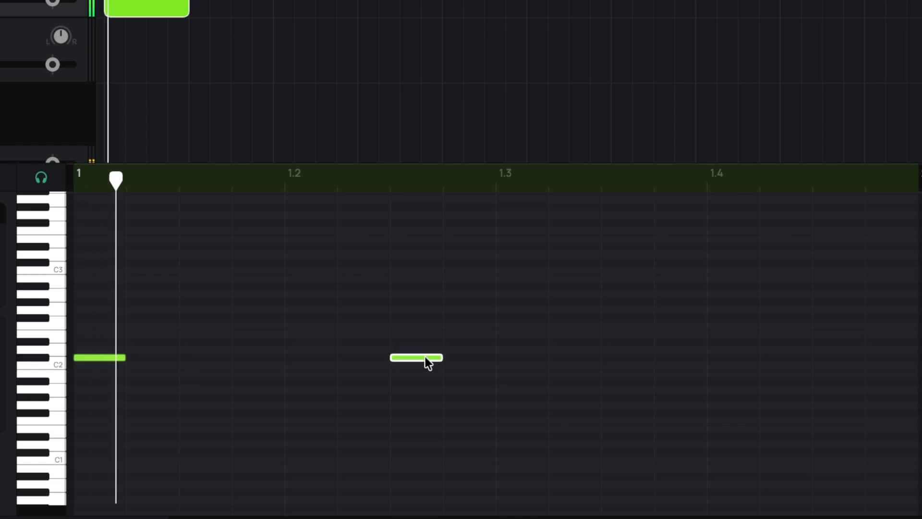
- Add D#2 snare notes on beats 1.2 and 1.4 and a C#2 kick note midway between 1.3 and 1.4
click(304, 342)
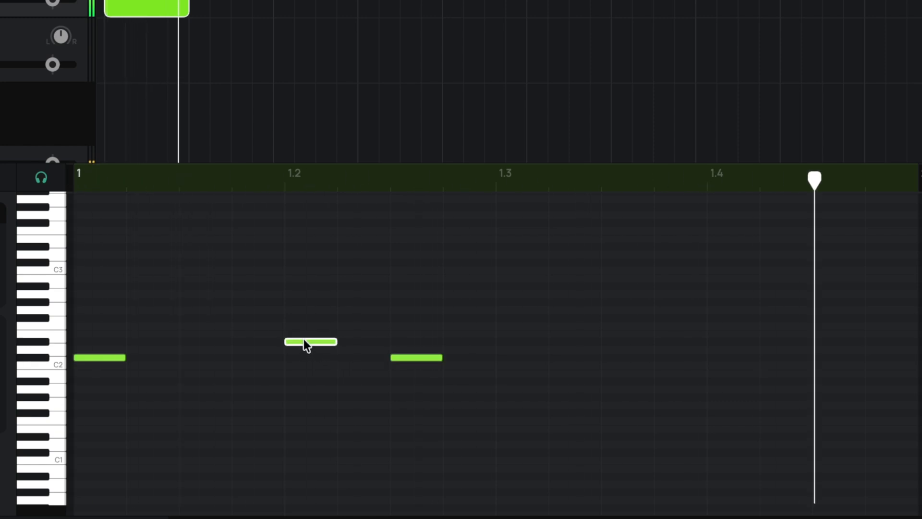
click(718, 341)
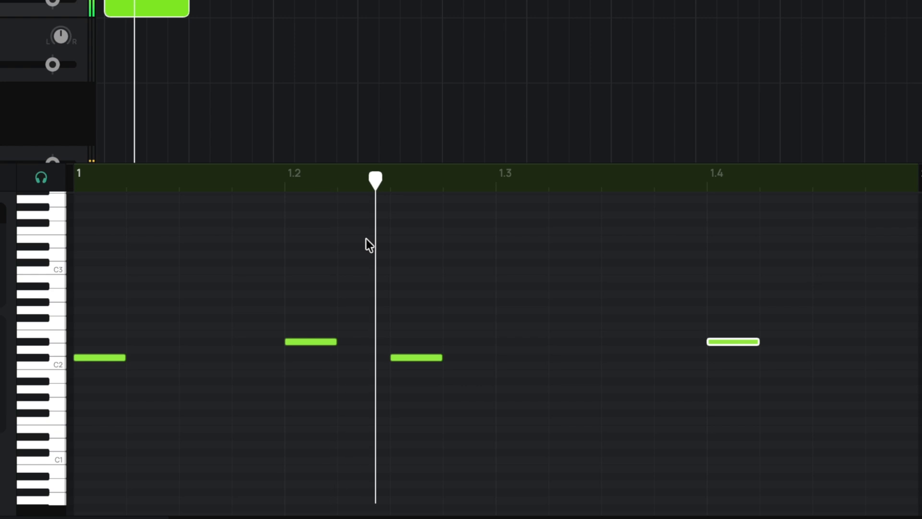
click(619, 358)
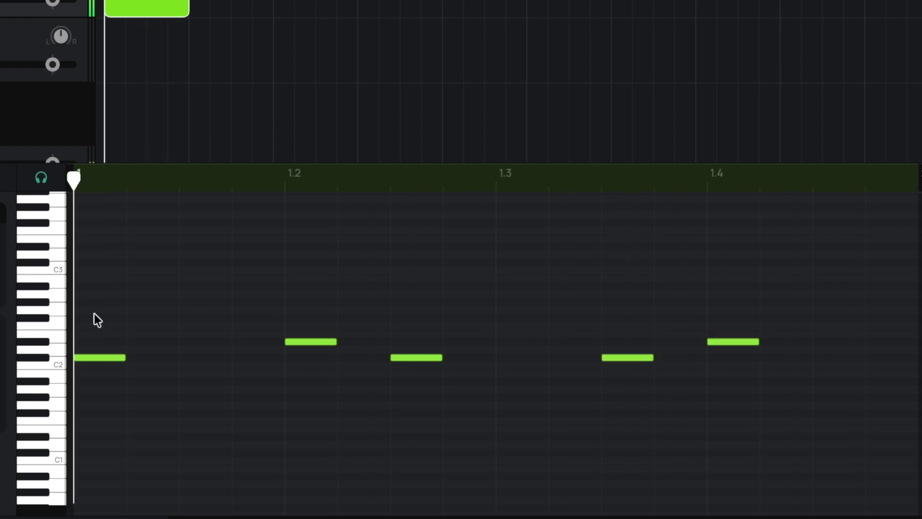
- Add G#2 hi-hat notes on every eighth note across bar 1
click(92, 302)
click(197, 302)
click(303, 302)
click(408, 302)
click(513, 302)
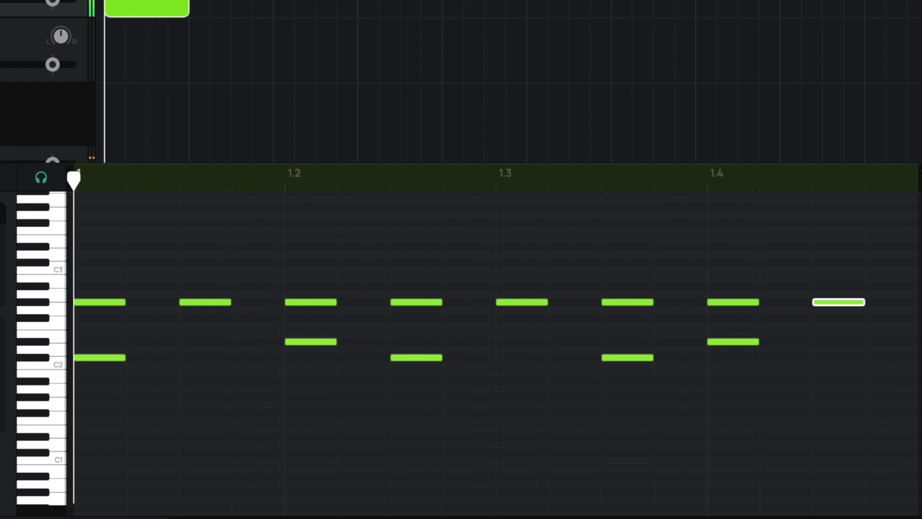
- Add an off-grid D#2 snare note just before beat 1.3 with an A#2 open hi-hat aligned above it, and play the loop
click(468, 341)
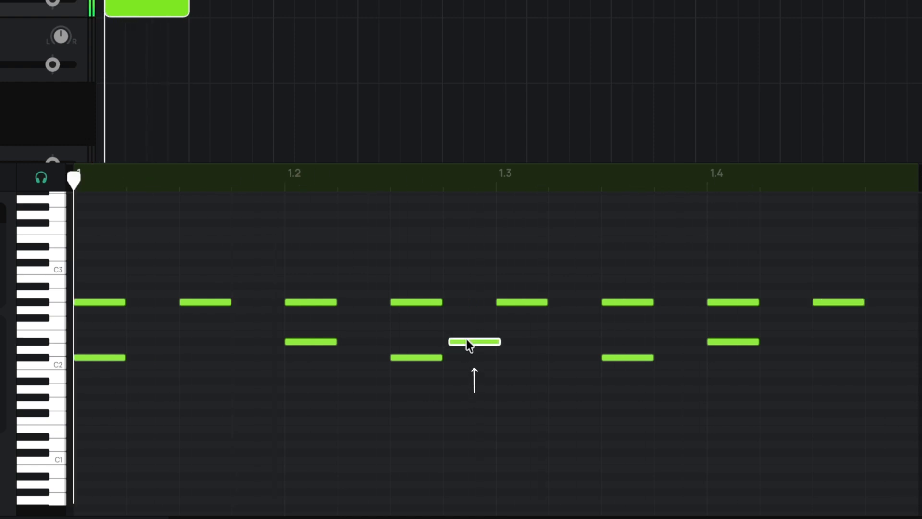
click(458, 286)
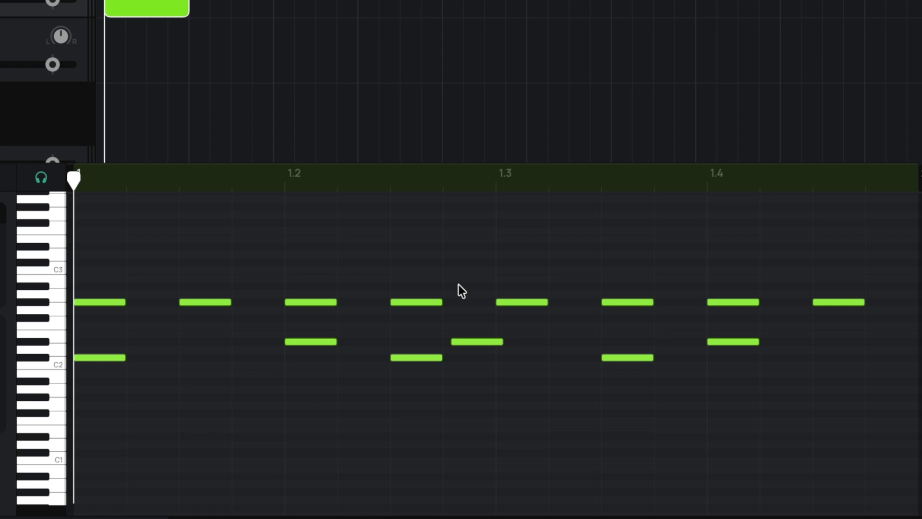
drag(458, 286, 467, 286)
key(space)
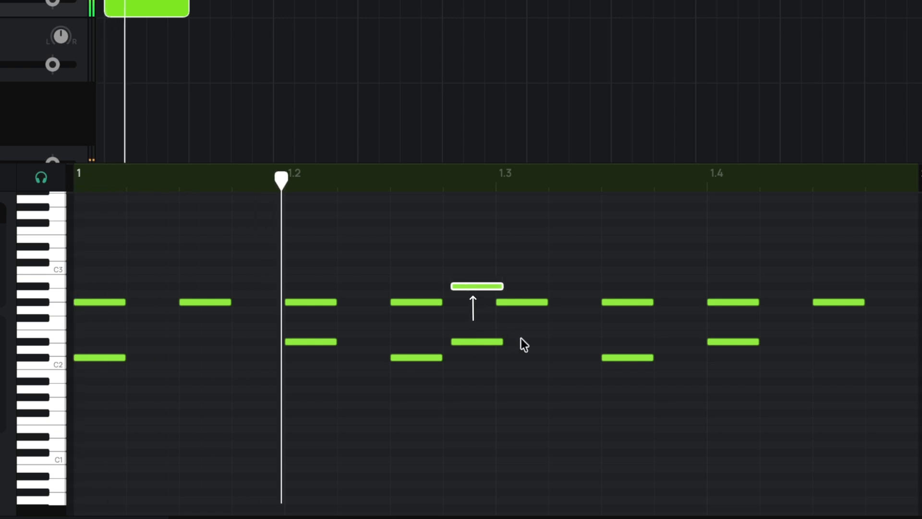
- Copy the off-grid D#2 note to just after beat 1.3, add an E2 note on the bar's last sixteenth, and stop playback
drag(488, 339, 594, 341)
click(564, 321)
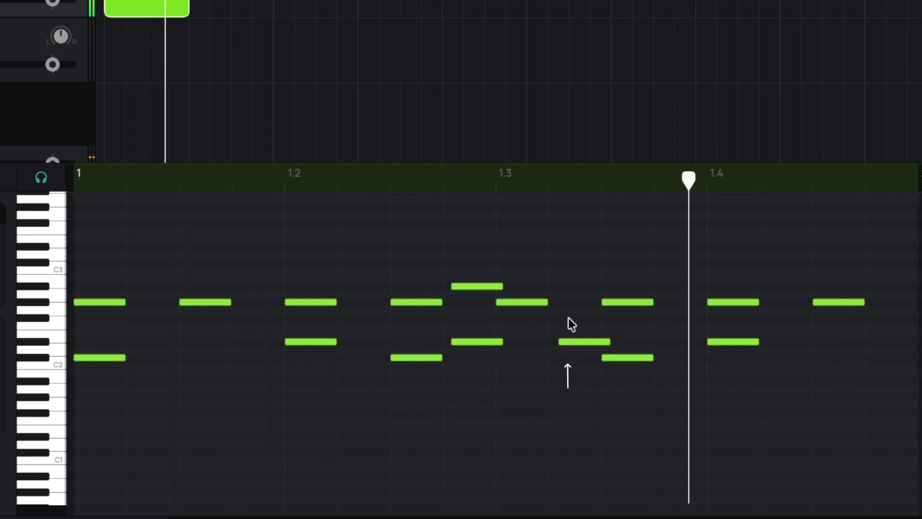
click(878, 333)
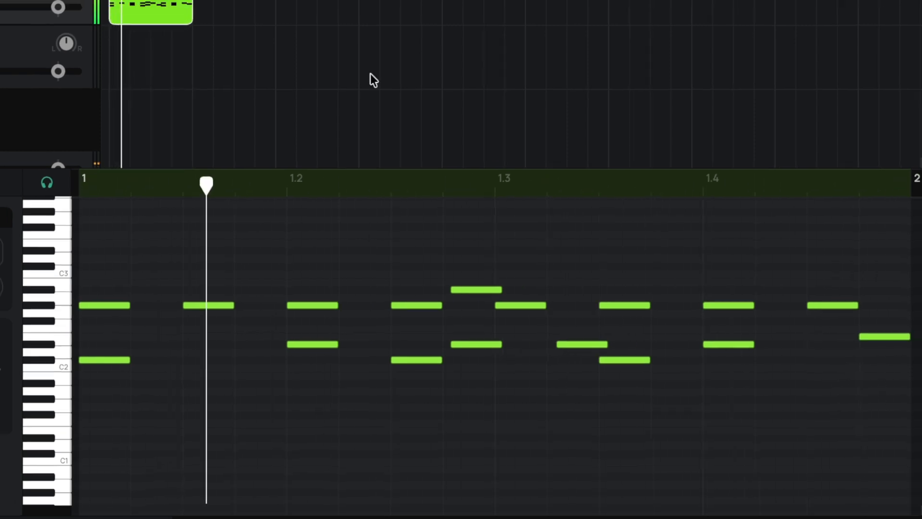
key(space)
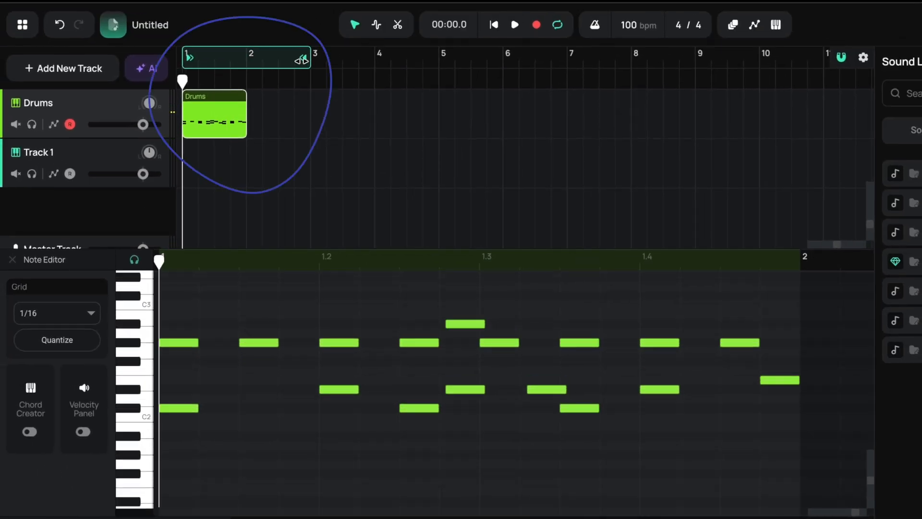
- Extend the loop region and Drums clip to two bars, and duplicate all of bar 1's notes into bar 2
drag(244, 97, 275, 98)
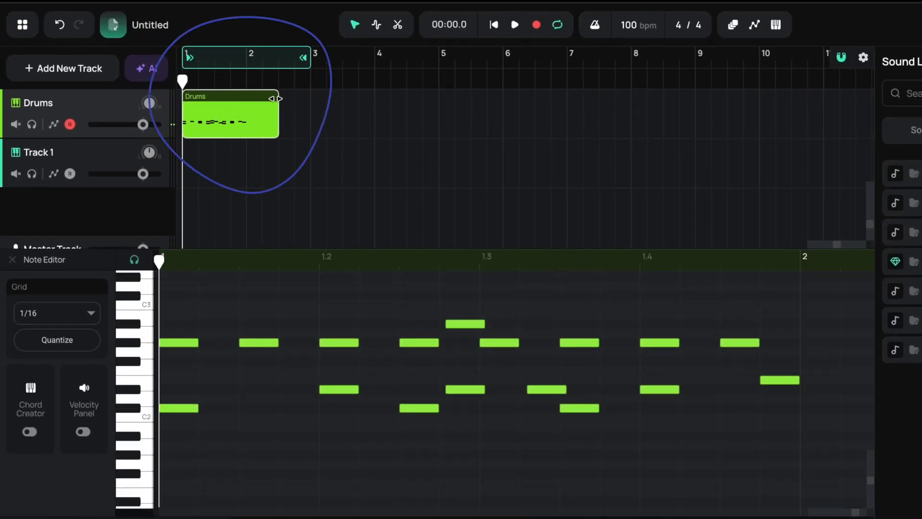
scroll(396, 412, down, 10)
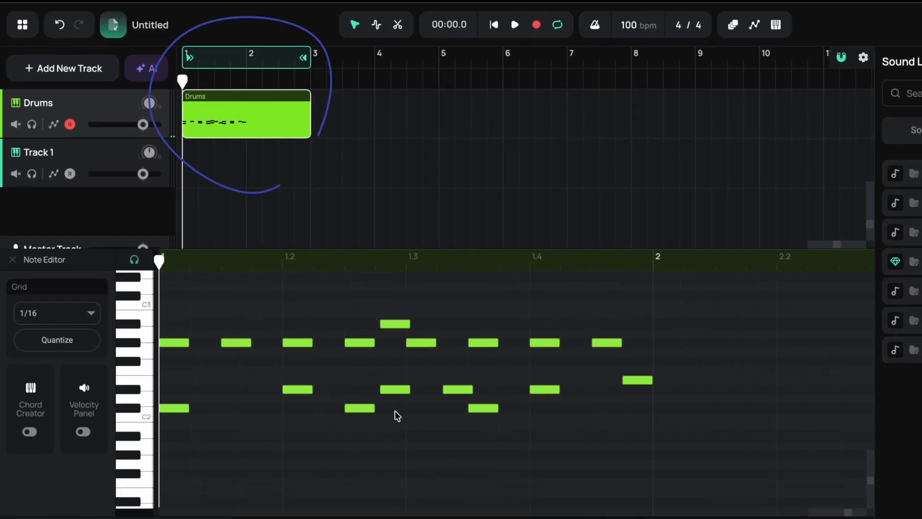
drag(396, 437, 159, 306)
key(ctrl+d)
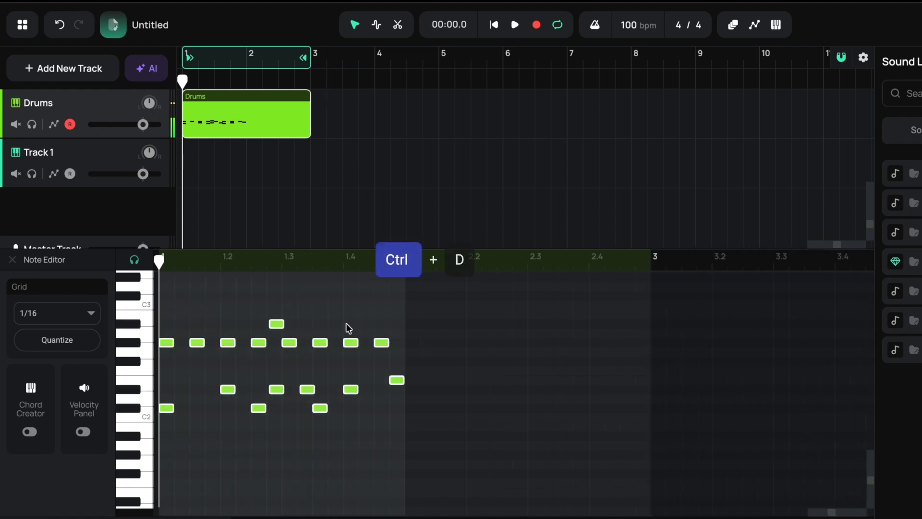
click(400, 318)
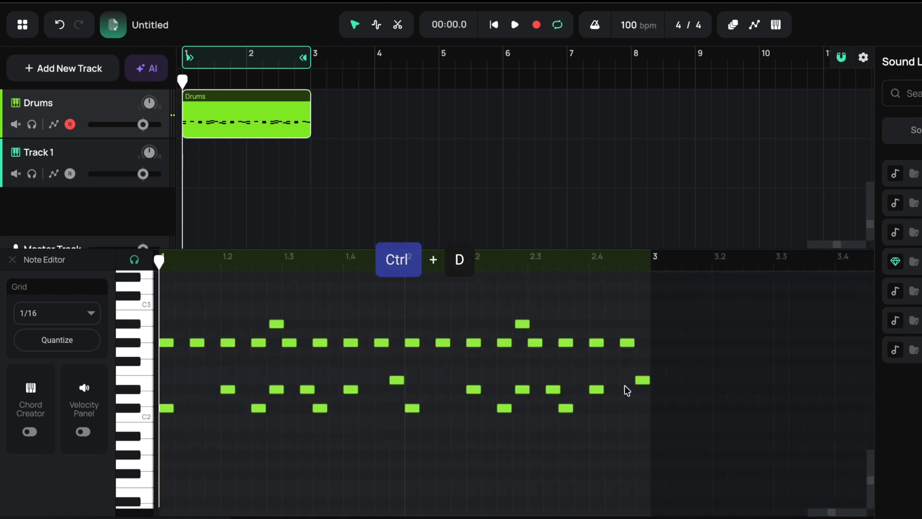
- Add an E2 note one sixteenth after 2.4 and raise bar 2's last note to A2
double_click(613, 379)
click(642, 380)
key(Up)
key(Up)
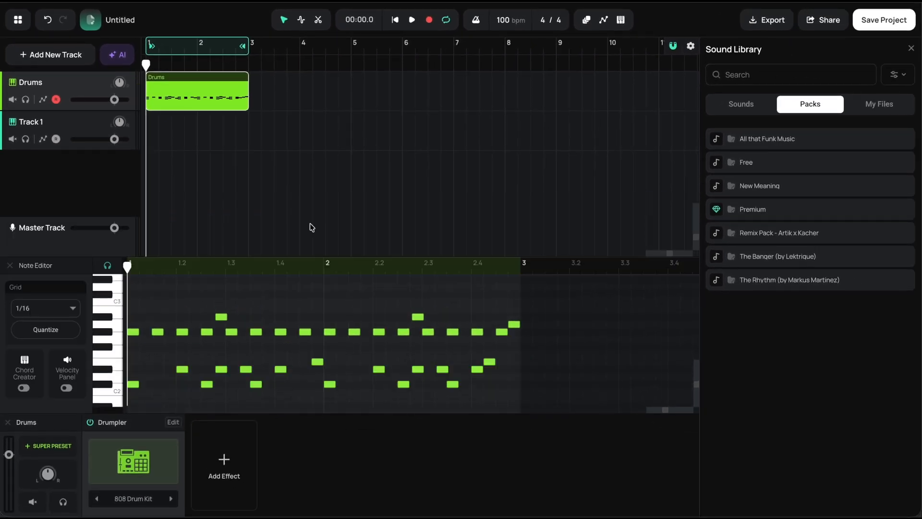
- Rename Track 1 as Bass
click(35, 123)
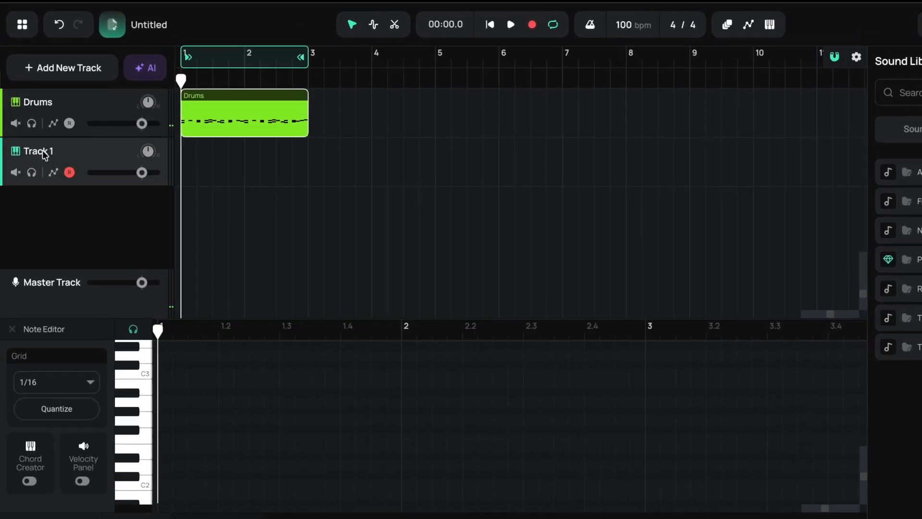
text(B)
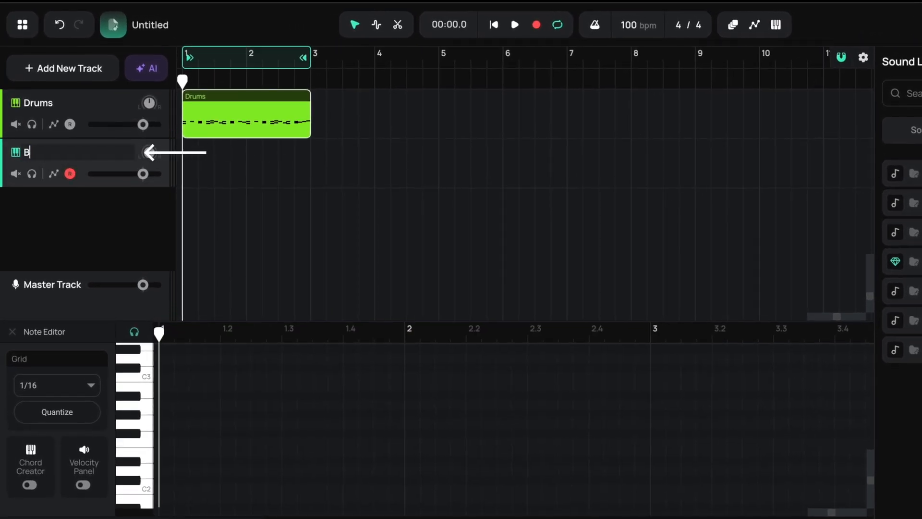
text(ass)
key(Return)
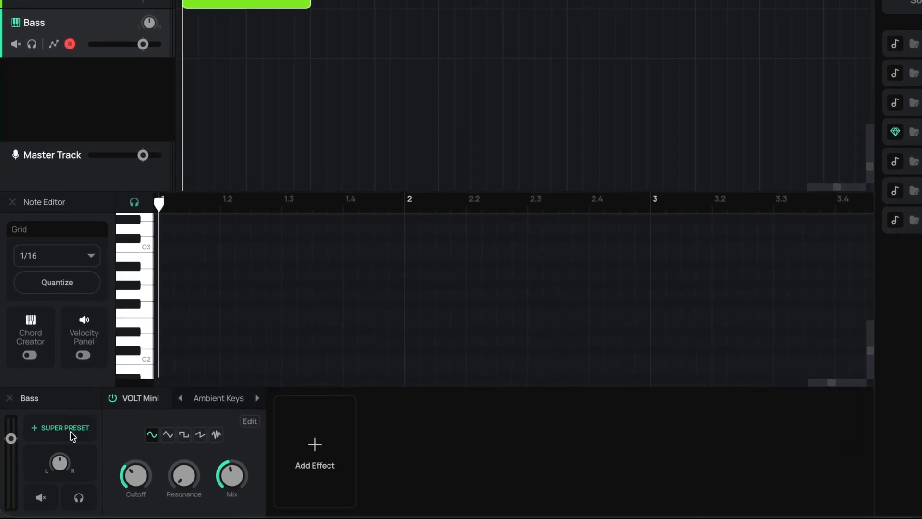
- Load the 808 Bass super preset from the Synth Bass category on the Bass track
click(70, 431)
mouse_move(52, 314)
mouse_move(144, 315)
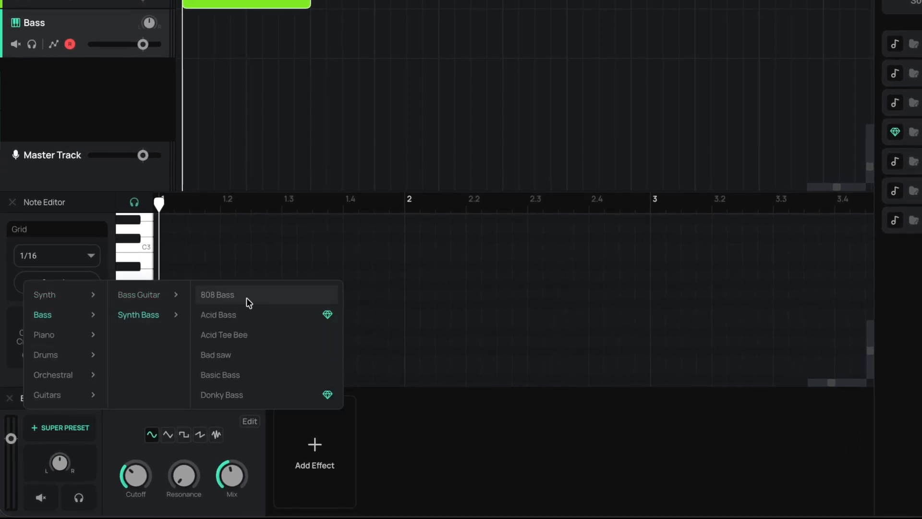
click(240, 300)
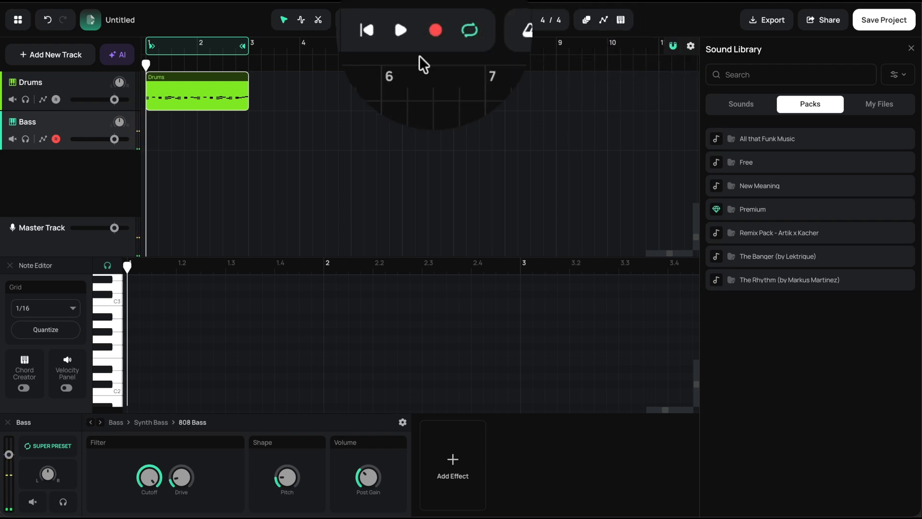
- Record a two-bar bass line on the Bass track over the drum loop
click(432, 31)
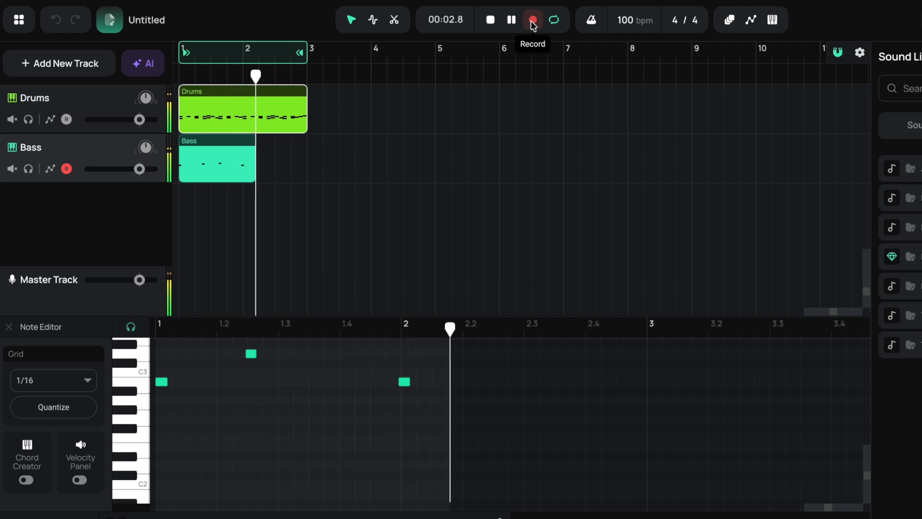
click(531, 22)
- Move the recorded bass notes in the Bass clip into time with the grid
drag(253, 385, 274, 399)
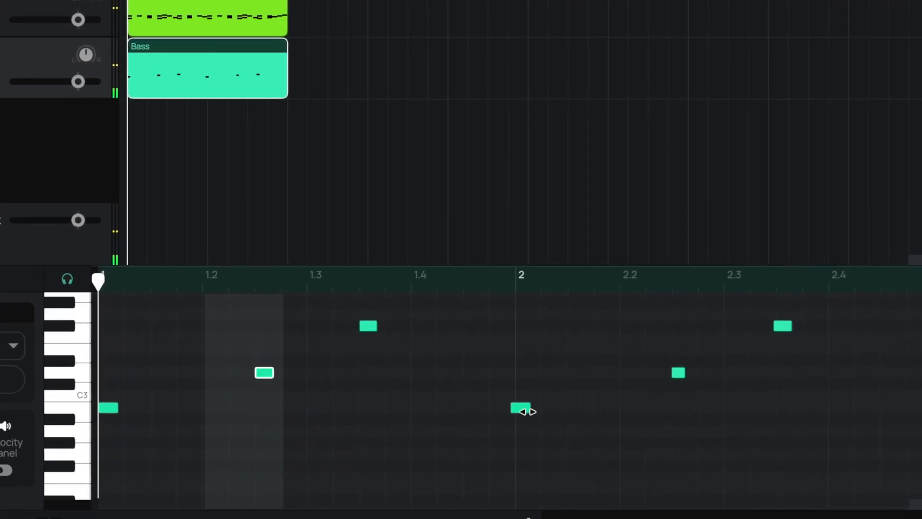
drag(522, 409, 527, 409)
click(678, 374)
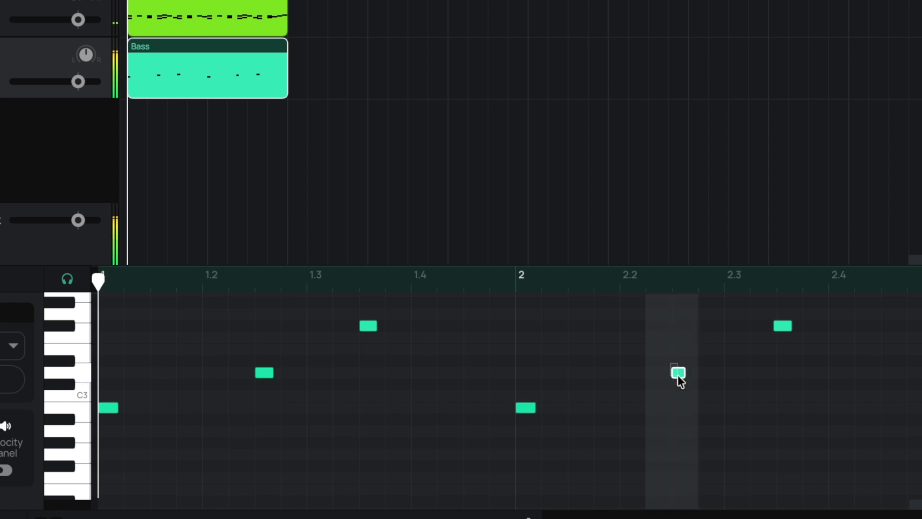
click(782, 326)
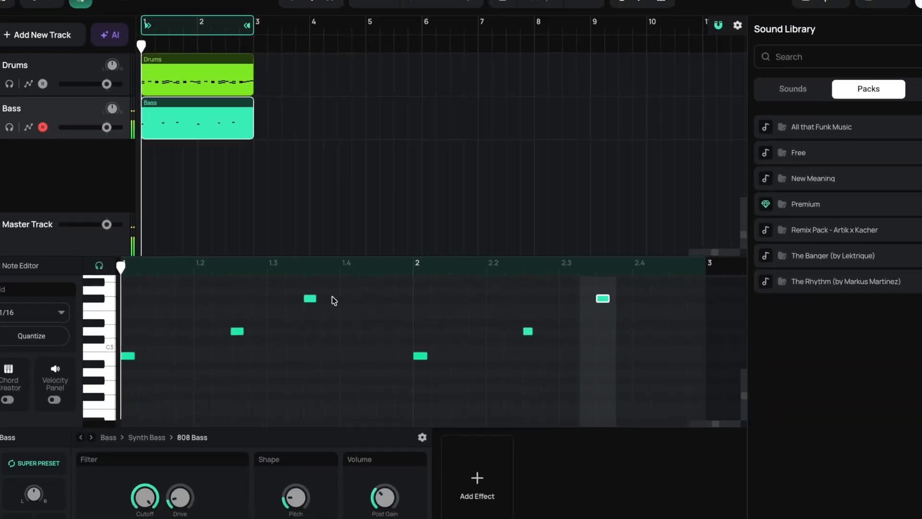
- Raise the Drive of the 808 Bass preset slightly while auditioning the bass line over the drums
click(297, 292)
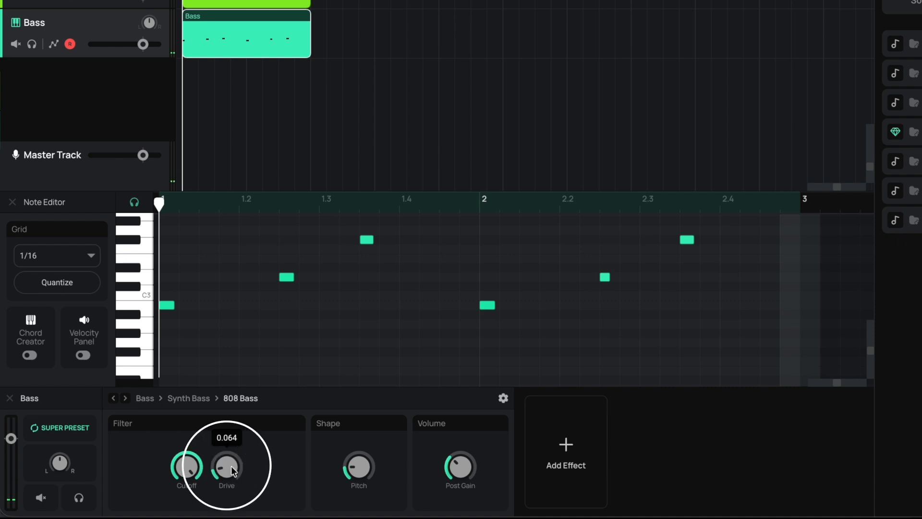
key(space)
drag(233, 470, 231, 376)
drag(231, 375, 228, 404)
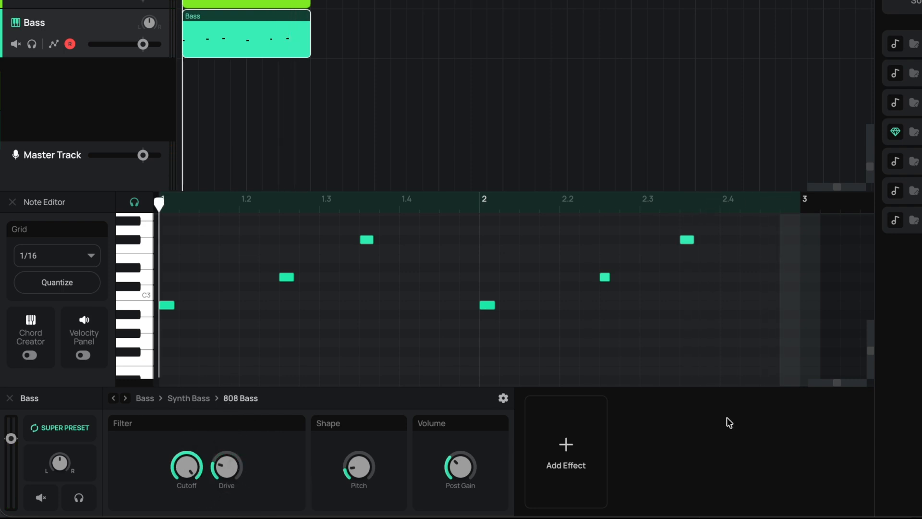
- Add the Distortion effect to the Bass track
click(575, 453)
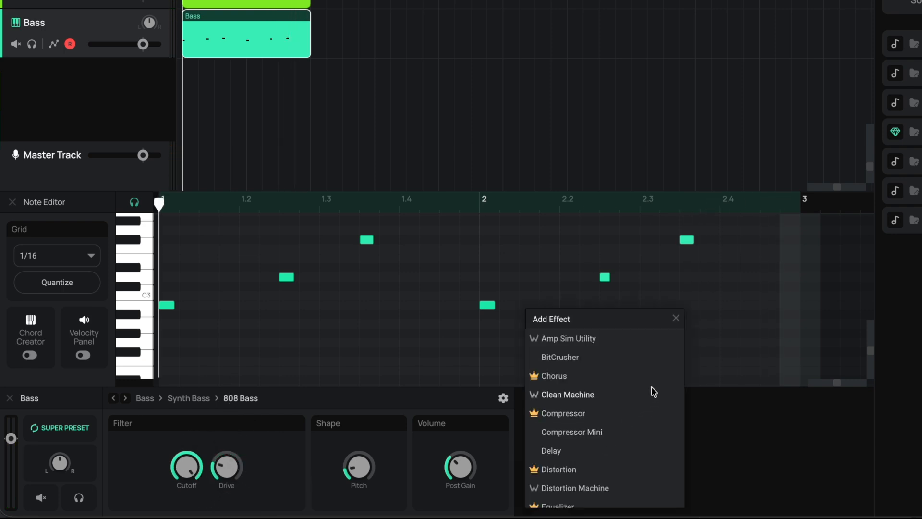
scroll(651, 389, down, 2)
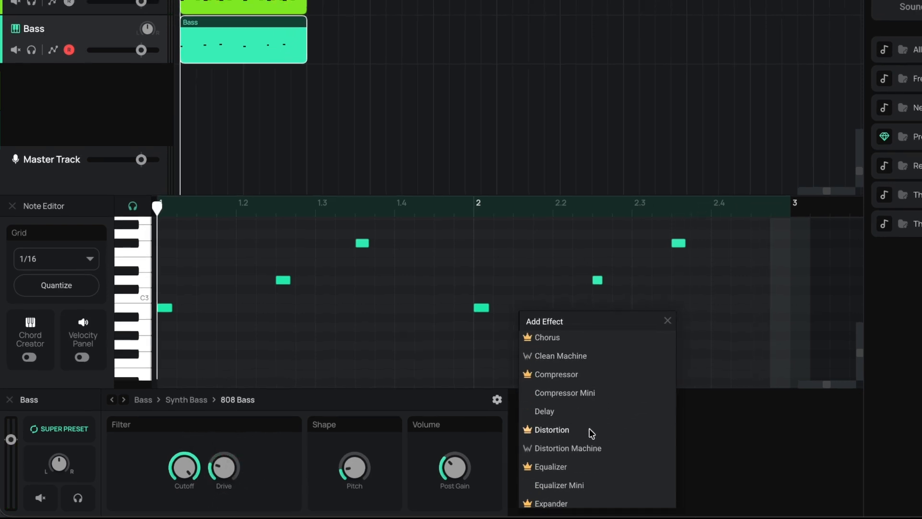
click(595, 426)
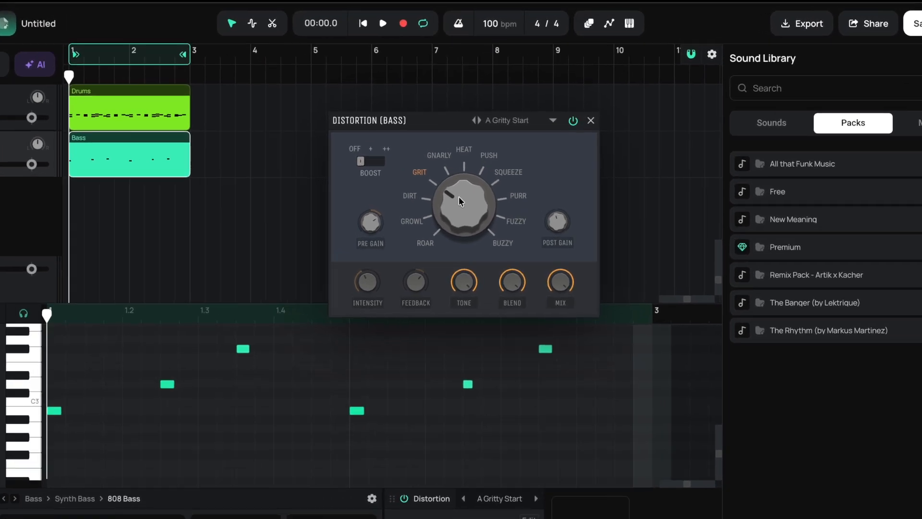
- Set the bass distortion mode to Roar and adjust its pre gain during playback
key(space)
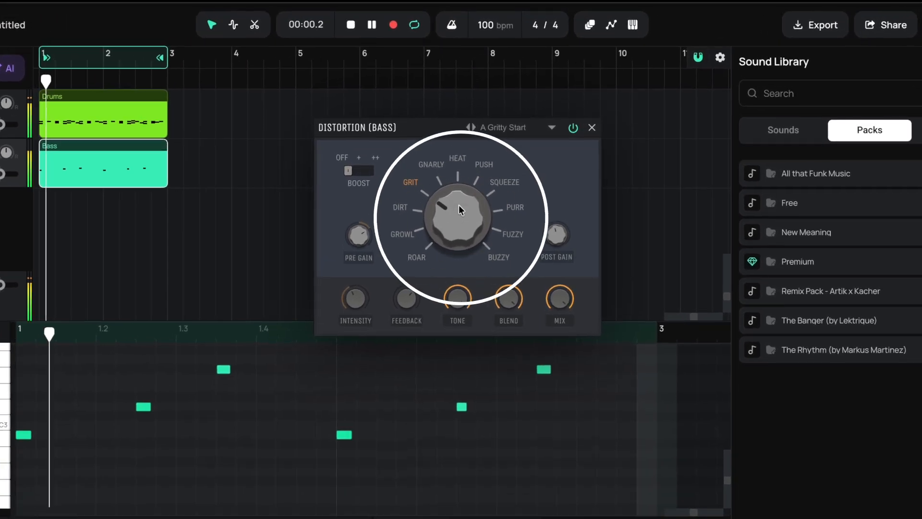
drag(458, 204, 454, 248)
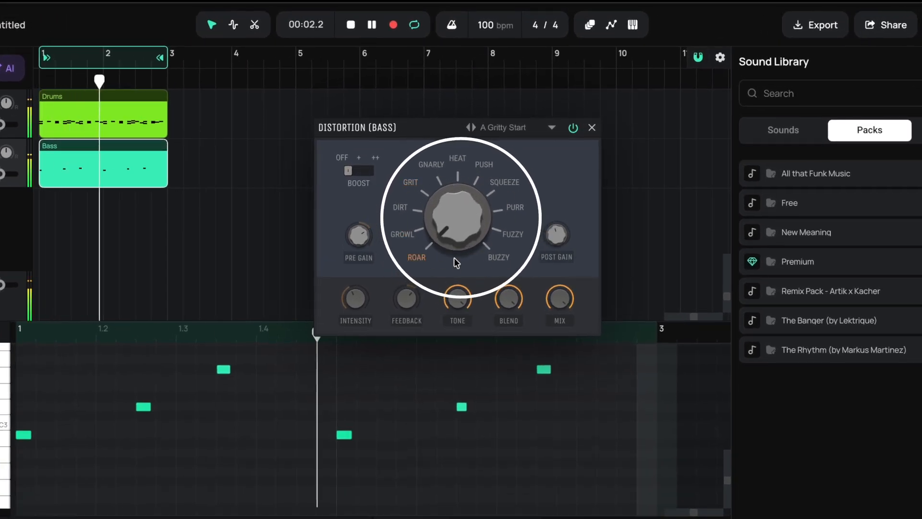
drag(355, 234, 347, 224)
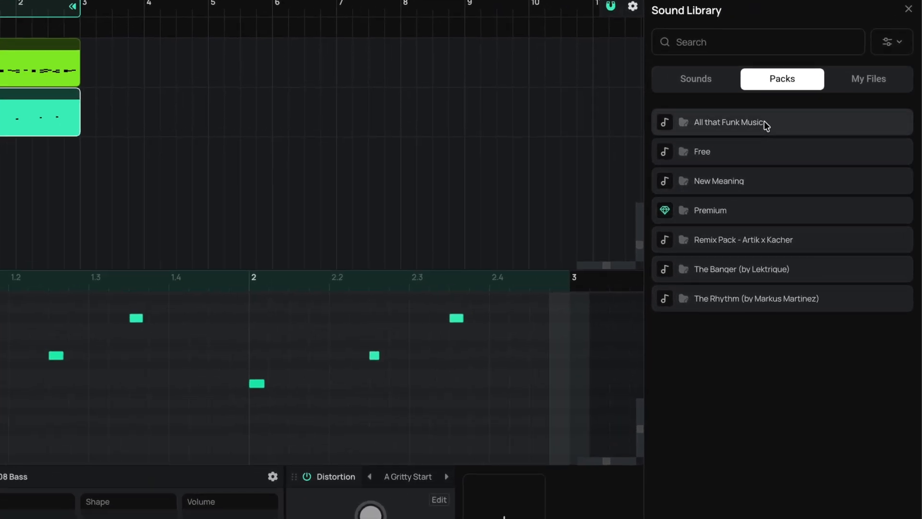
- Search the Sound Library packs for marimba and preview several loops, including Marimba 2 LM and Marimba LM Gm
click(748, 44)
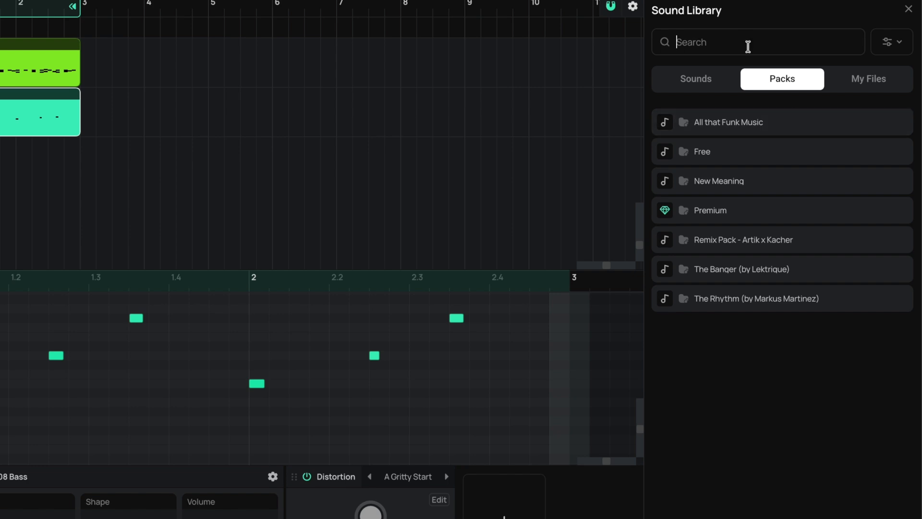
text(marimba)
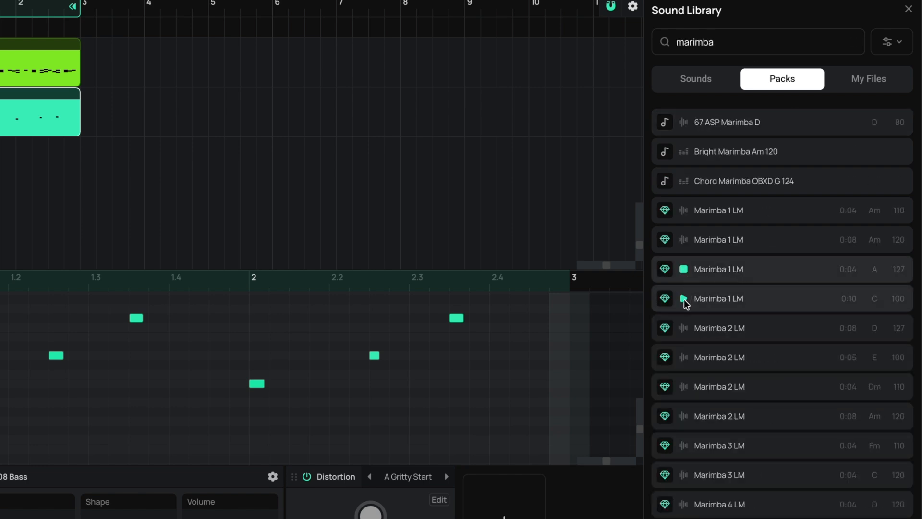
click(683, 328)
scroll(684, 330, down, 3)
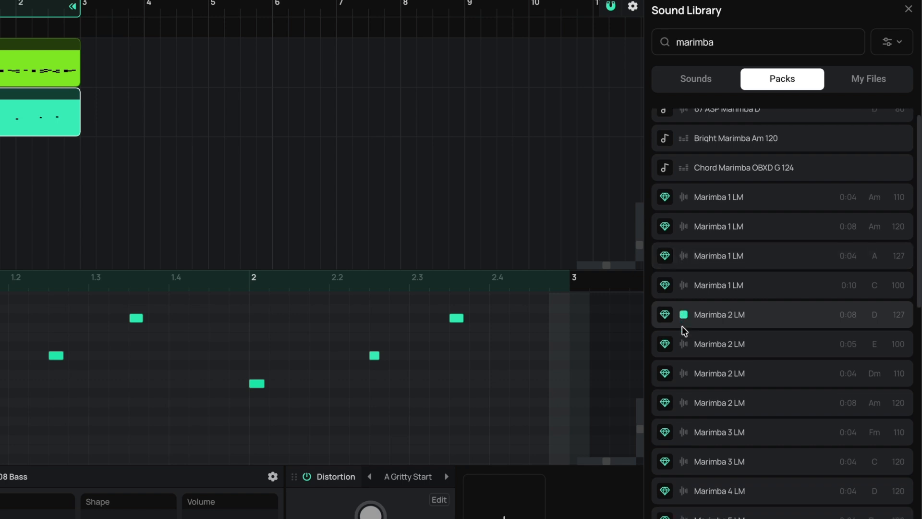
scroll(683, 331, down, 4)
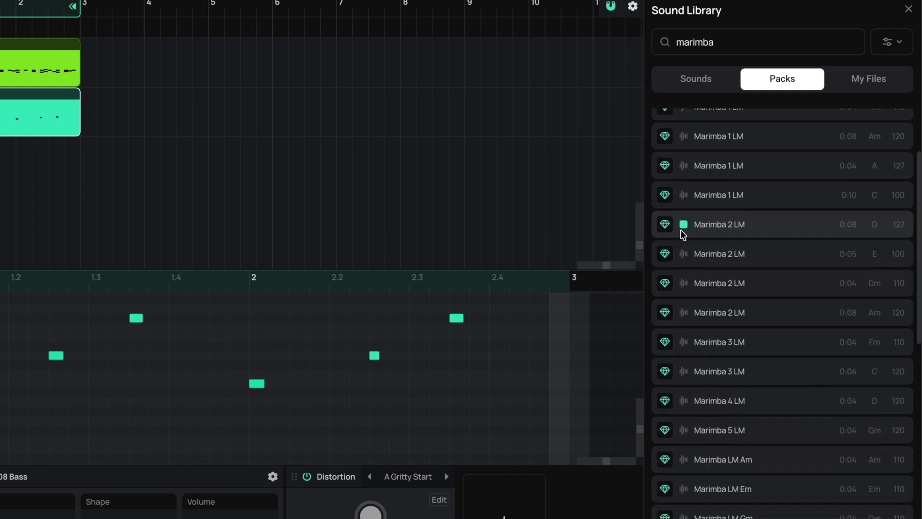
click(684, 438)
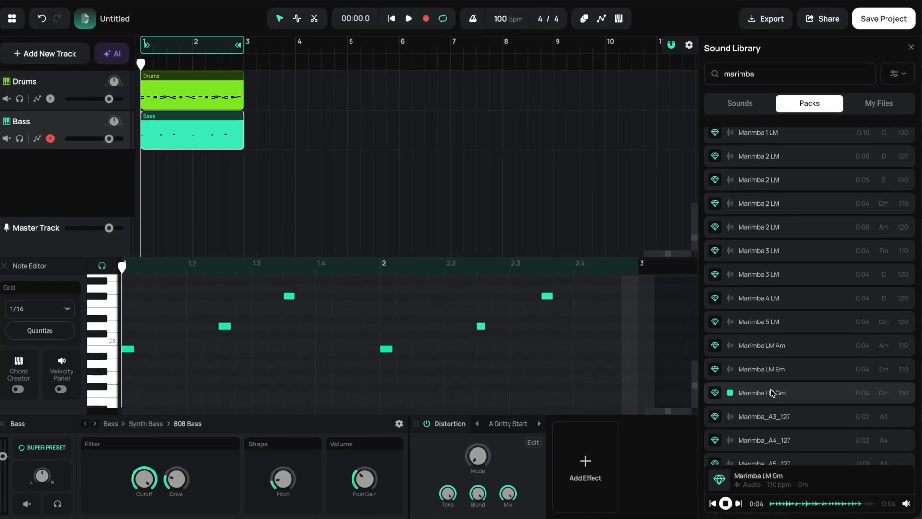
- Place the Marimba LM Gm loop at bar 1 on a new track and lower that track's volume slightly during playback
drag(773, 392, 154, 164)
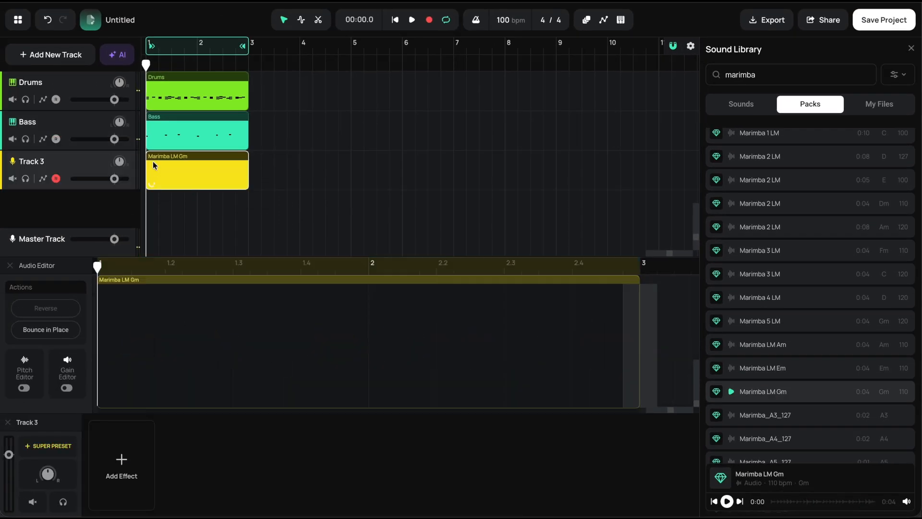
key(space)
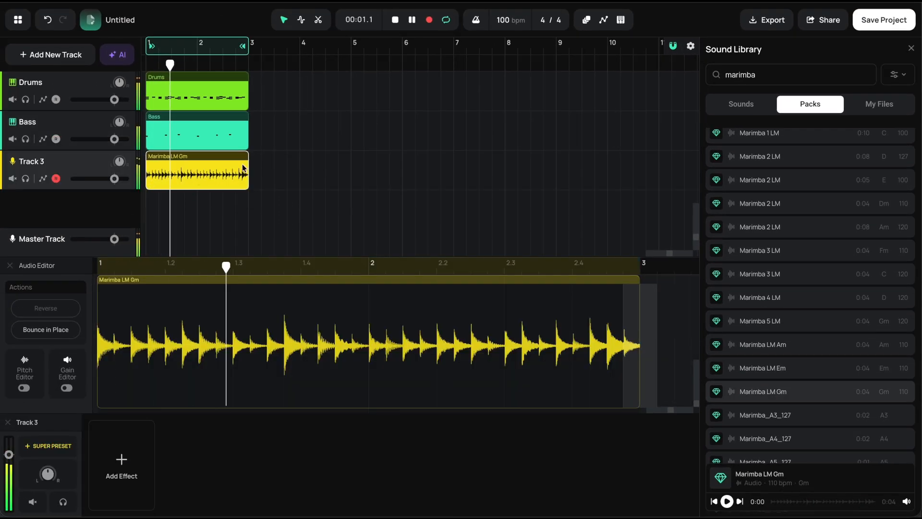
drag(113, 179, 109, 180)
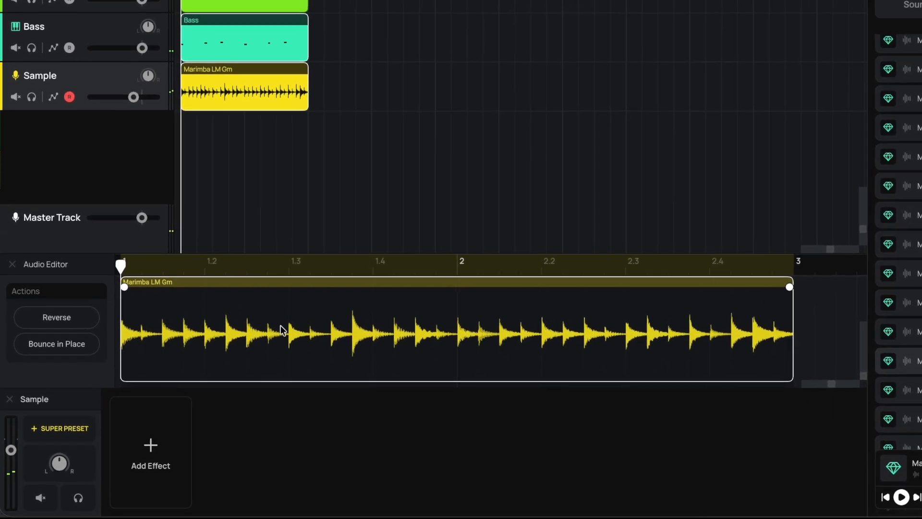
- Enable the Pitch Editor for the Marimba LM Gm clip and lower the clip's pitch slightly
drag(205, 250, 200, 160)
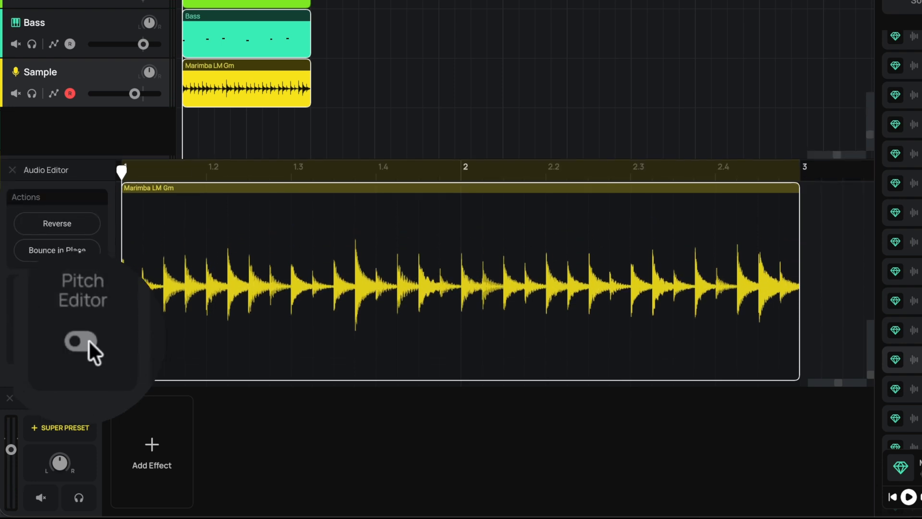
click(39, 340)
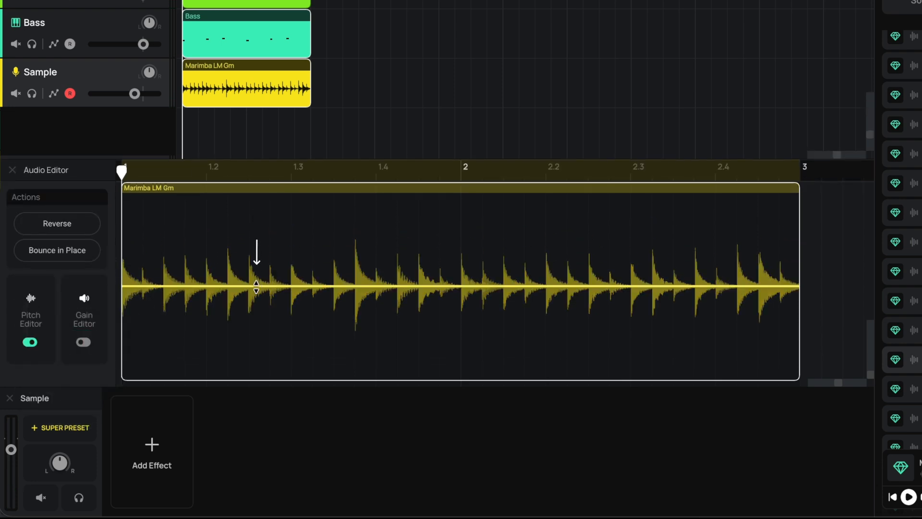
drag(256, 285, 258, 292)
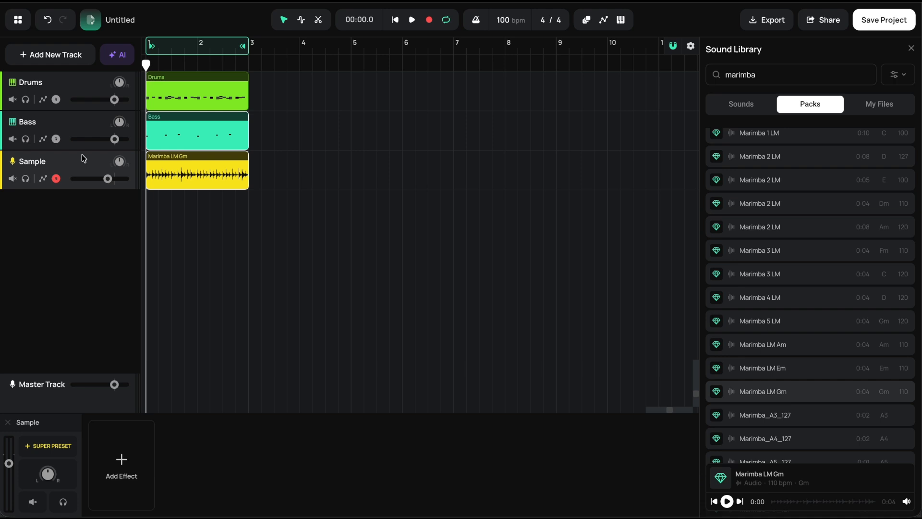
- Add a Synth track and load the Deep Mind preset from the Synth Keys category on it
click(60, 53)
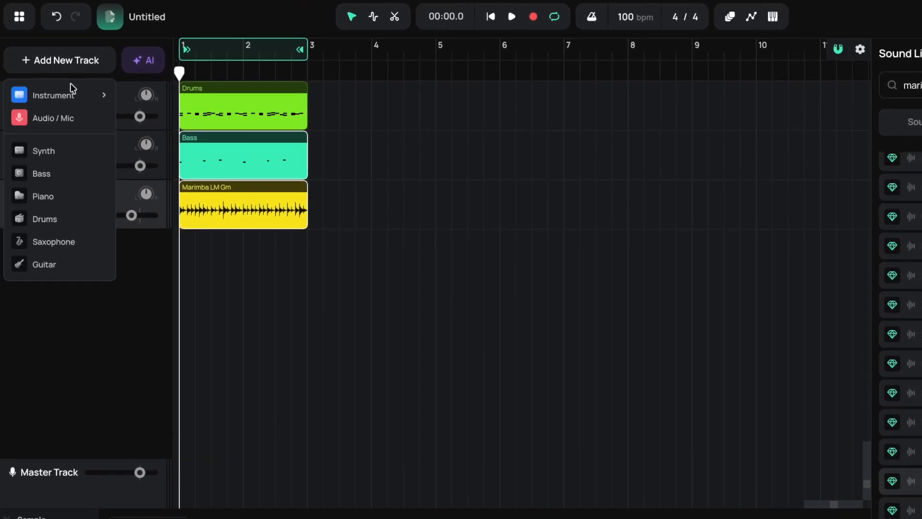
mouse_move(70, 91)
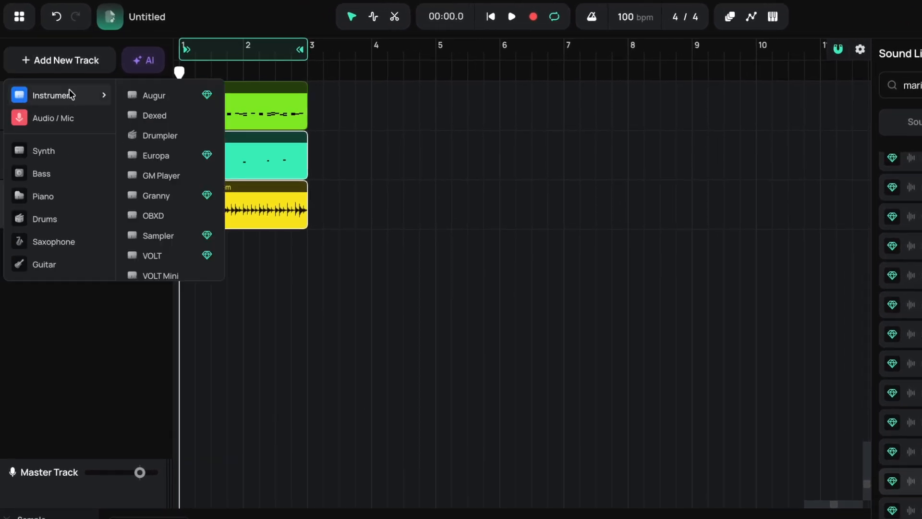
click(62, 150)
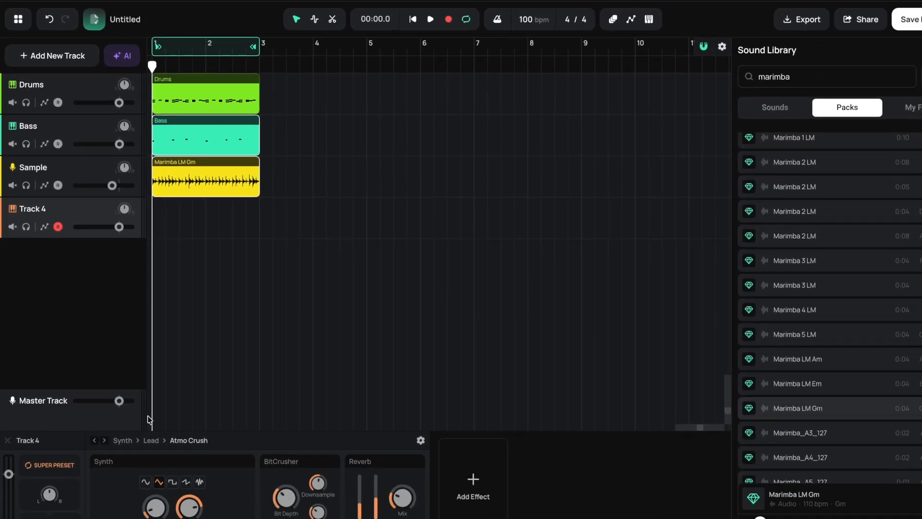
click(141, 439)
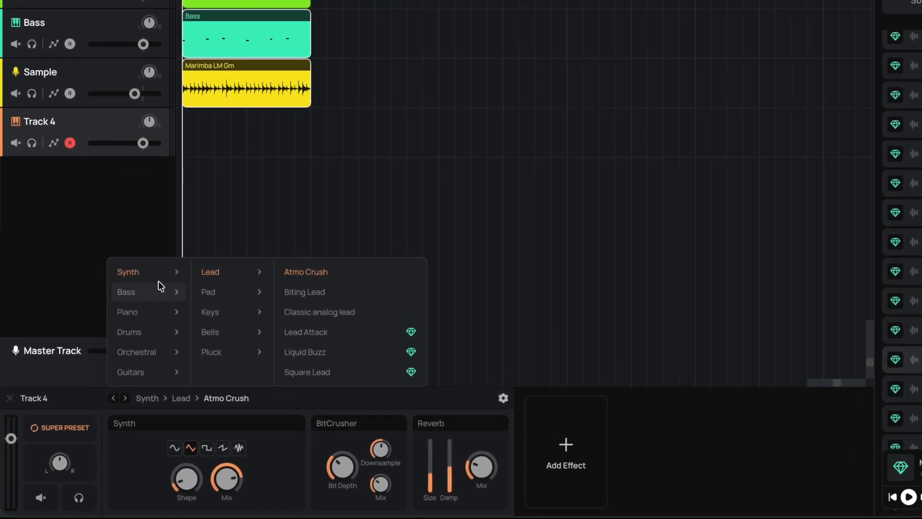
mouse_move(218, 314)
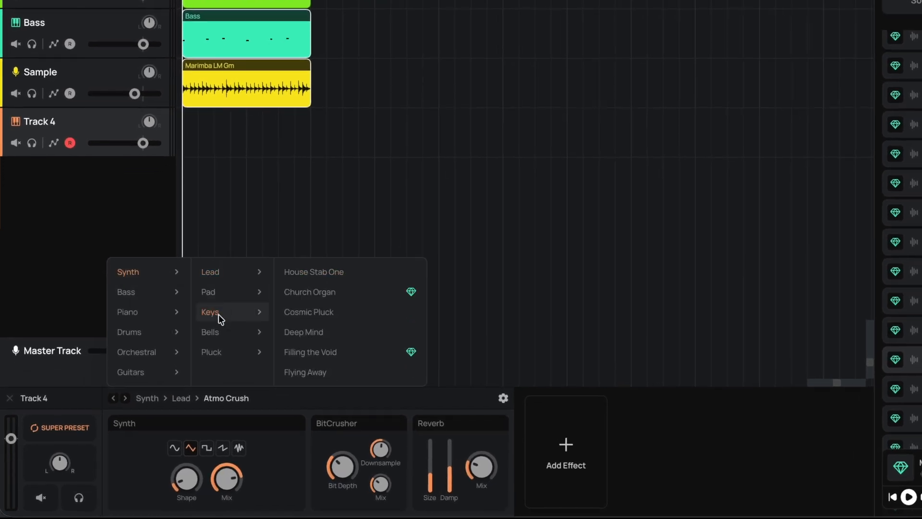
click(310, 332)
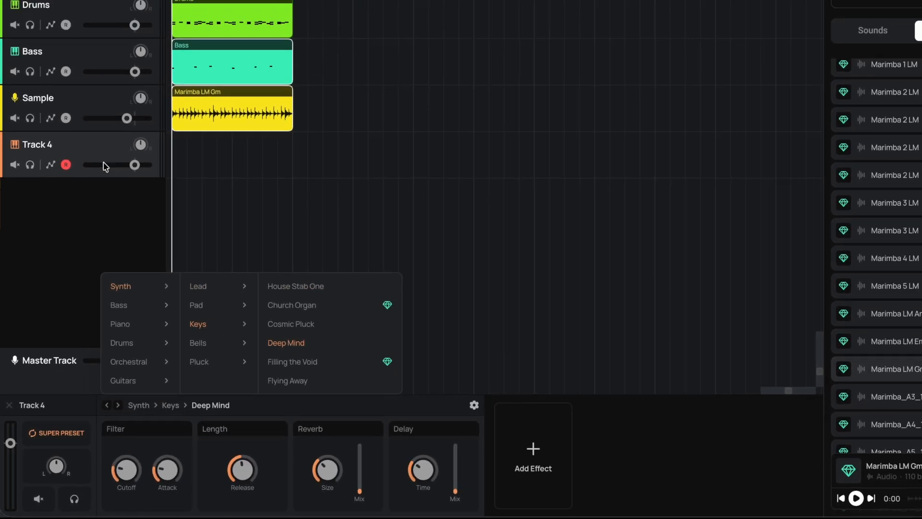
click(91, 144)
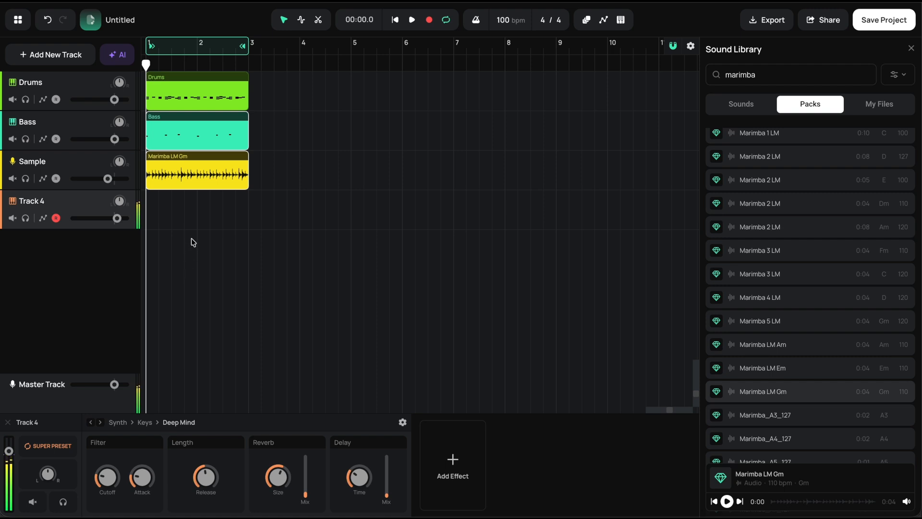
- Record a two-bar synth part on Track 4 over the loop and raise the track's volume slightly
click(430, 22)
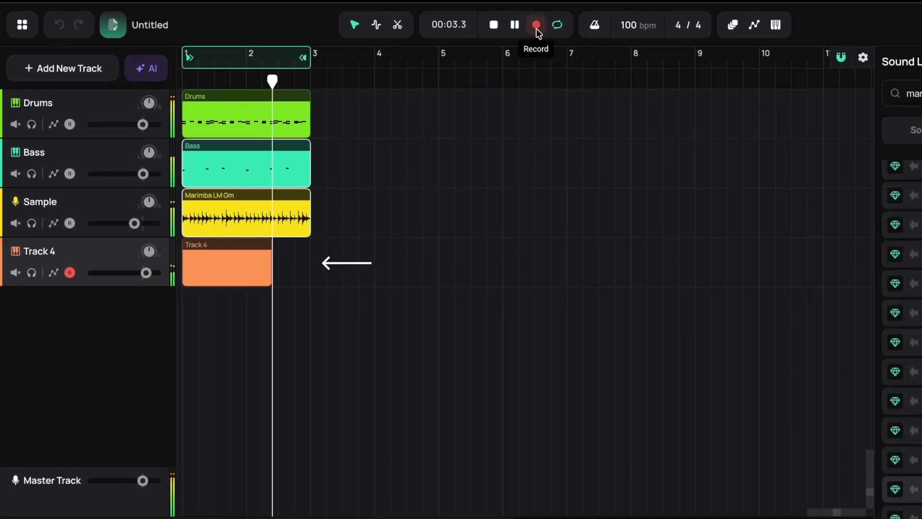
click(536, 25)
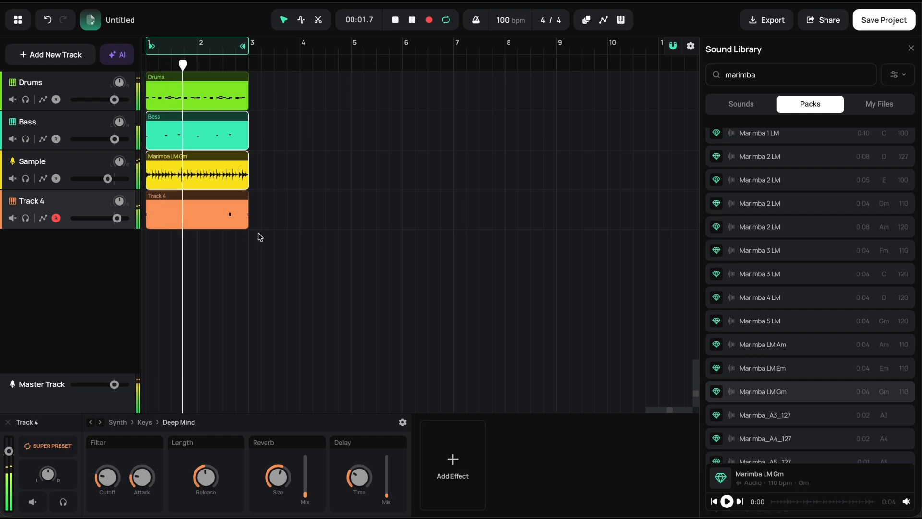
mouse_move(117, 219)
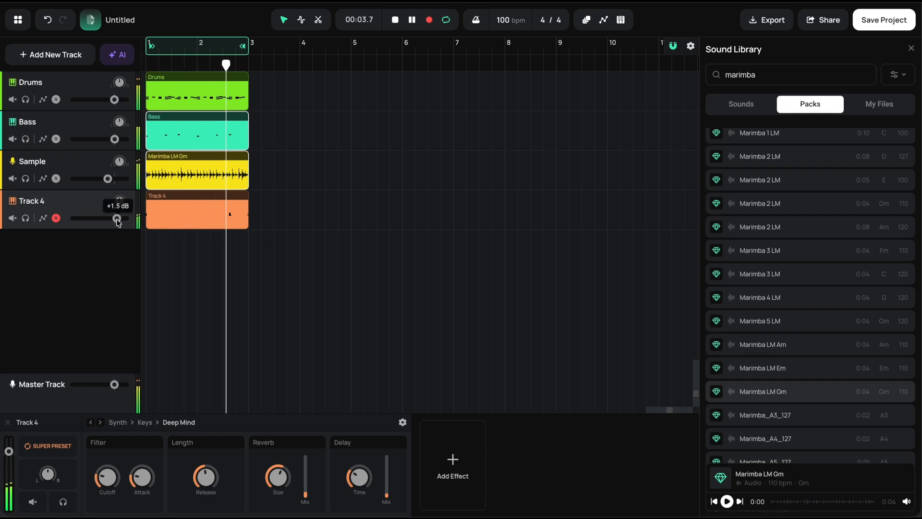
key(space)
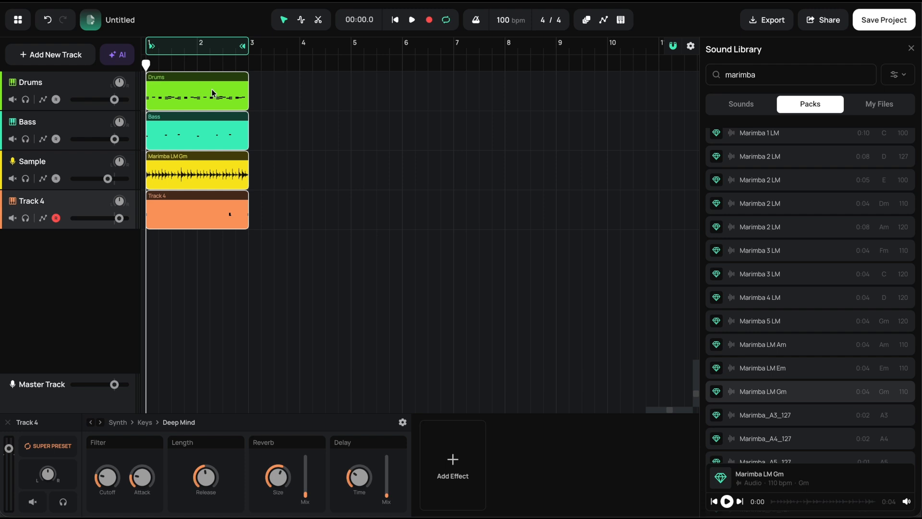
- Duplicate the clips of all four tracks three times and extend the loop region to the start of bar 9
key(ctrl+d)
key(ctrl+d)
key(ctrl+d)
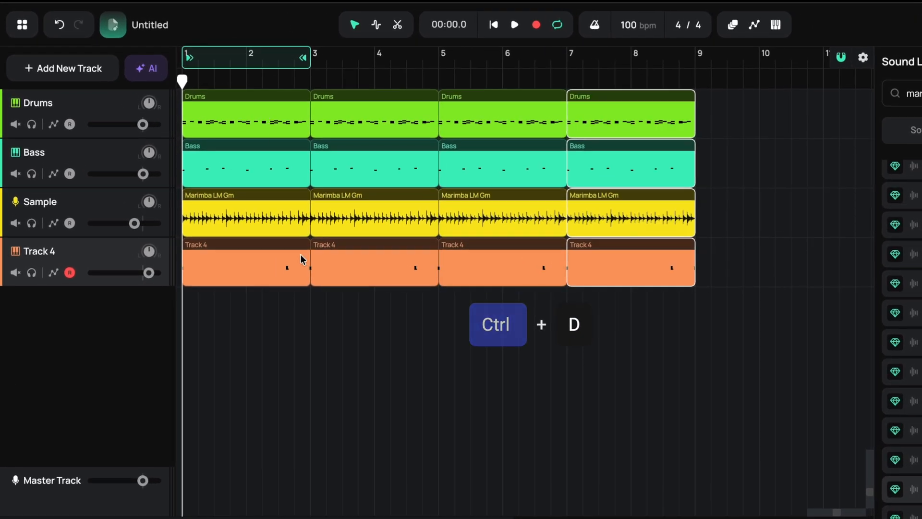
click(285, 241)
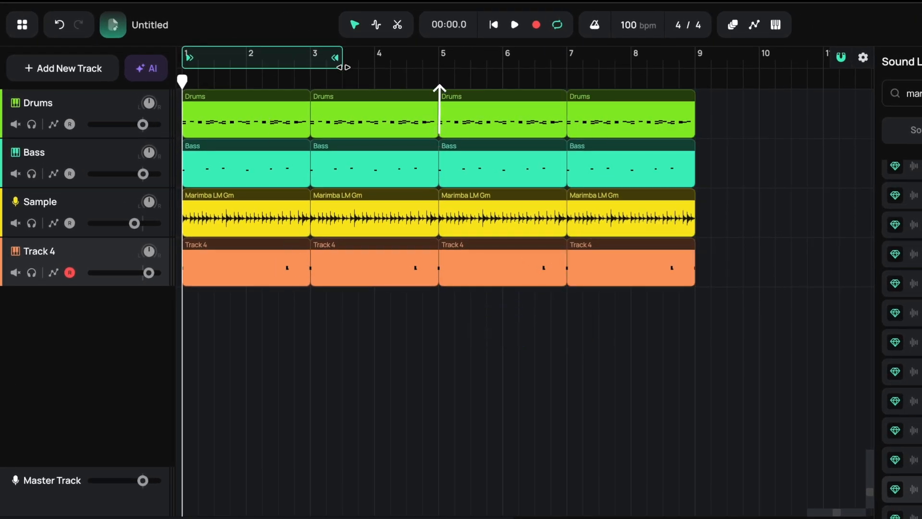
drag(344, 67, 665, 73)
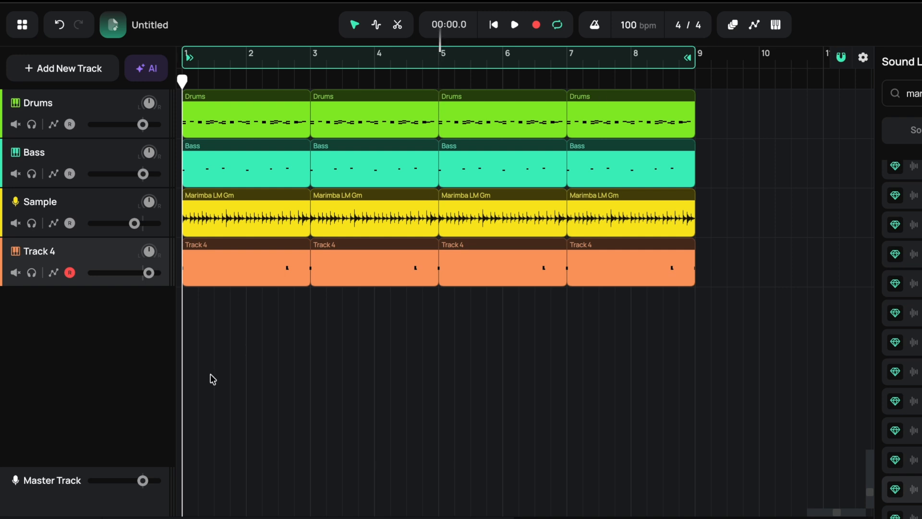
- Delete the Track 4 clips that start at bars 3 and 7
click(349, 250)
key(Delete)
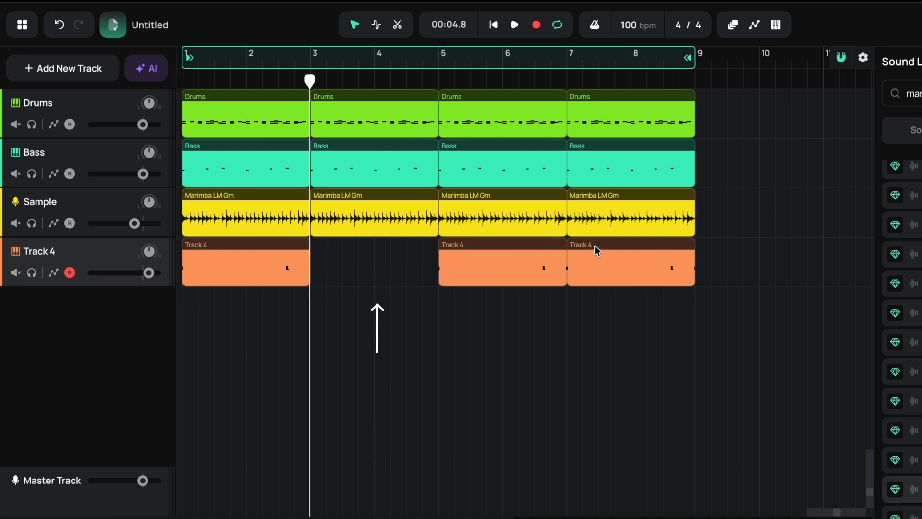
click(595, 246)
key(Delete)
drag(560, 85, 139, 125)
- Lower Track 4's volume to about -0.1 dB and extend the start of its bar 5 clip slightly earlier
key(space)
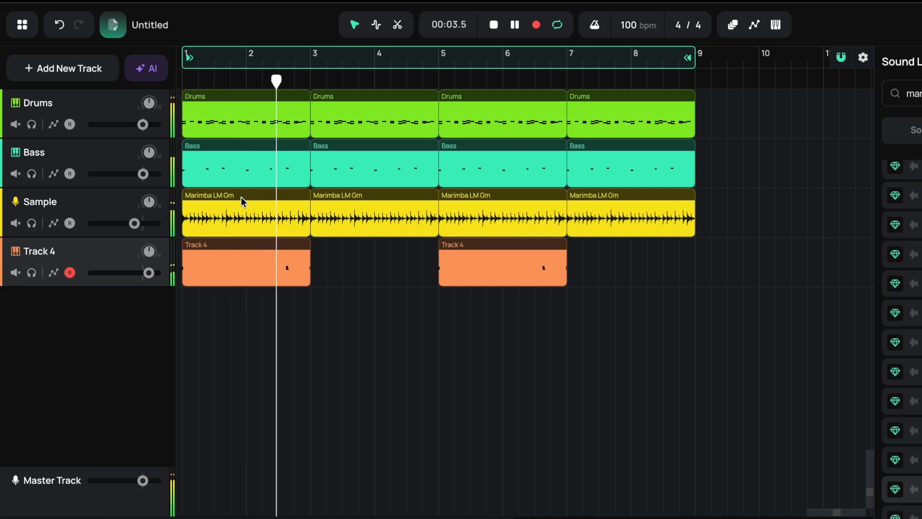
mouse_move(147, 272)
drag(148, 272, 143, 273)
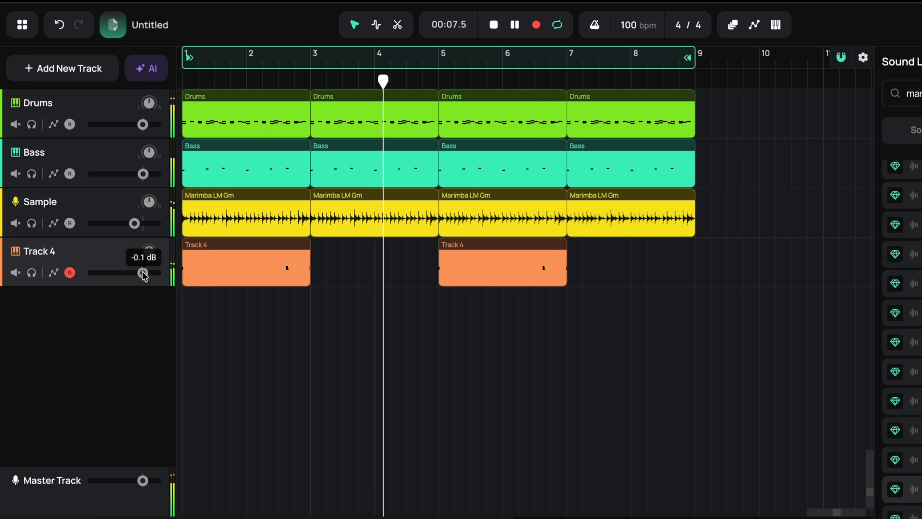
drag(438, 249, 434, 249)
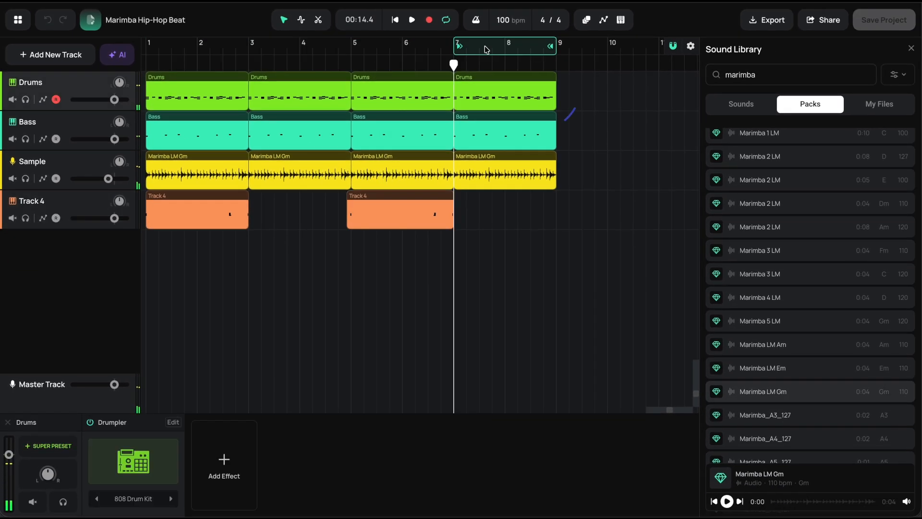
- Add extra drum-fill notes near the end of bar 8 in the last Drums clip and extend the loop region back to bar 1
double_click(521, 79)
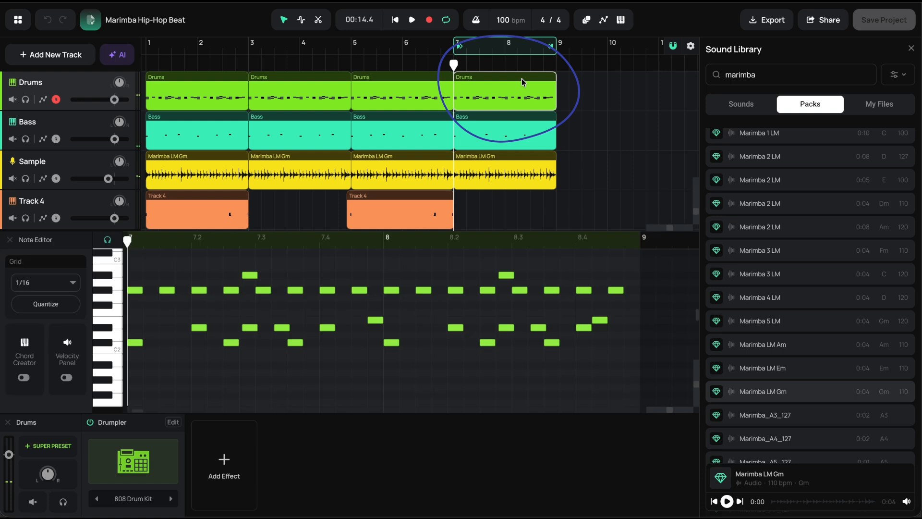
click(584, 335)
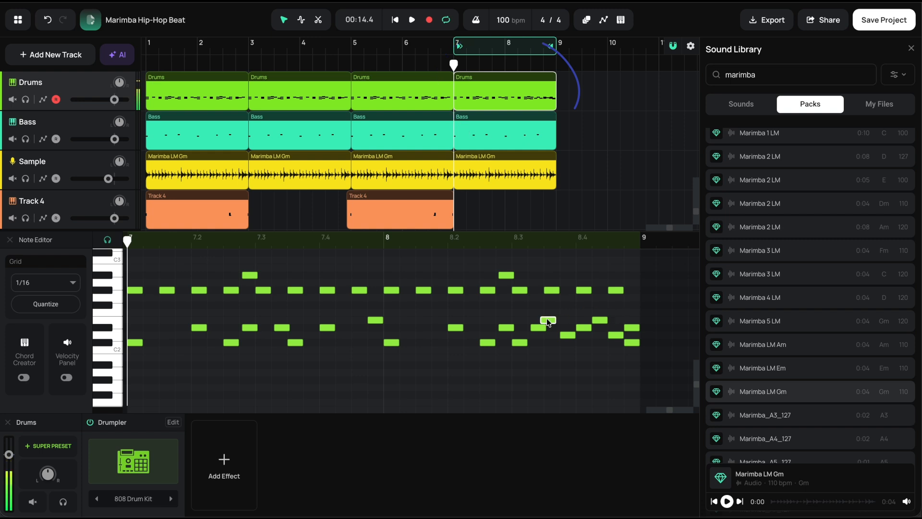
key(space)
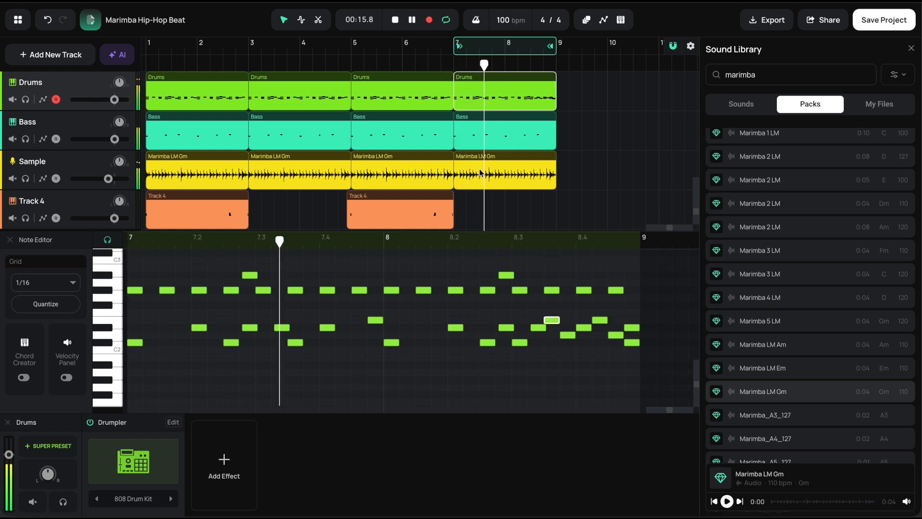
drag(456, 47, 149, 45)
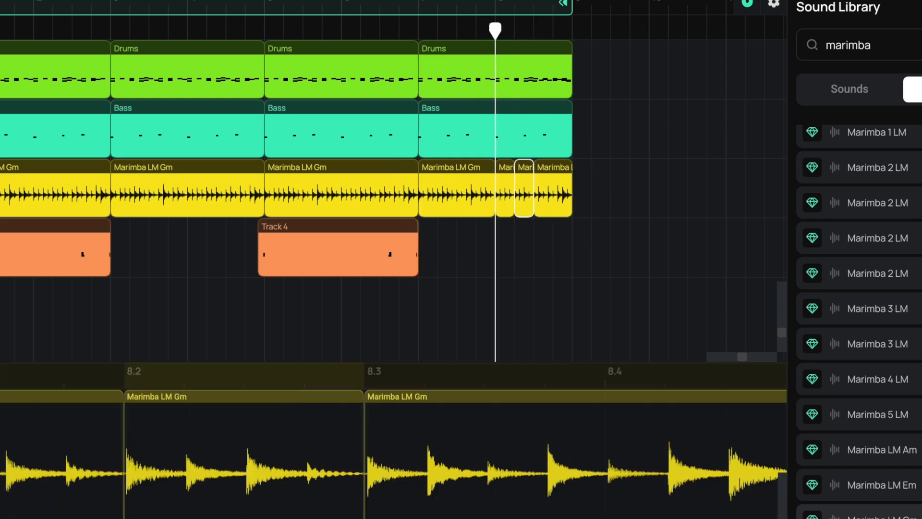
- Fill bar 8 of the Sample track with four short marimba slices by duplicating one slice three times, and remove the piece past bar 9
click(507, 168)
key(super+d)
key(super+d)
key(super+d)
key(space)
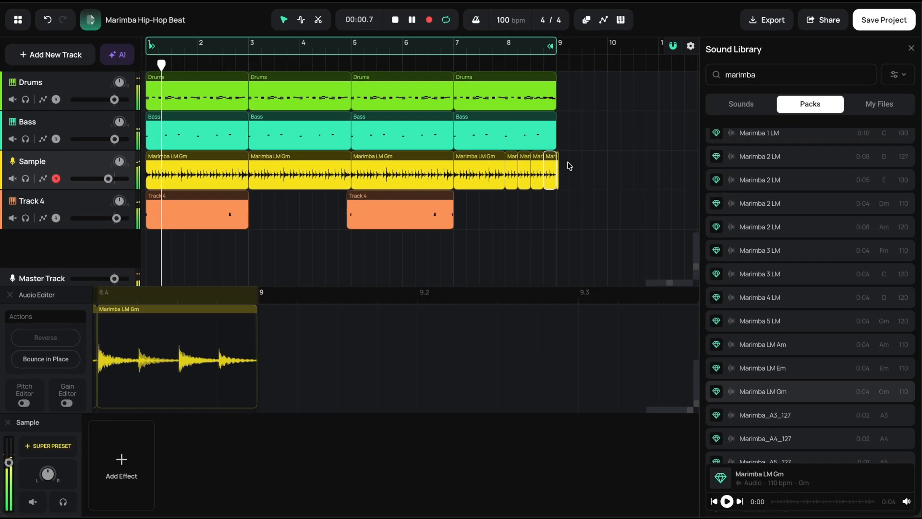
click(565, 167)
click(558, 168)
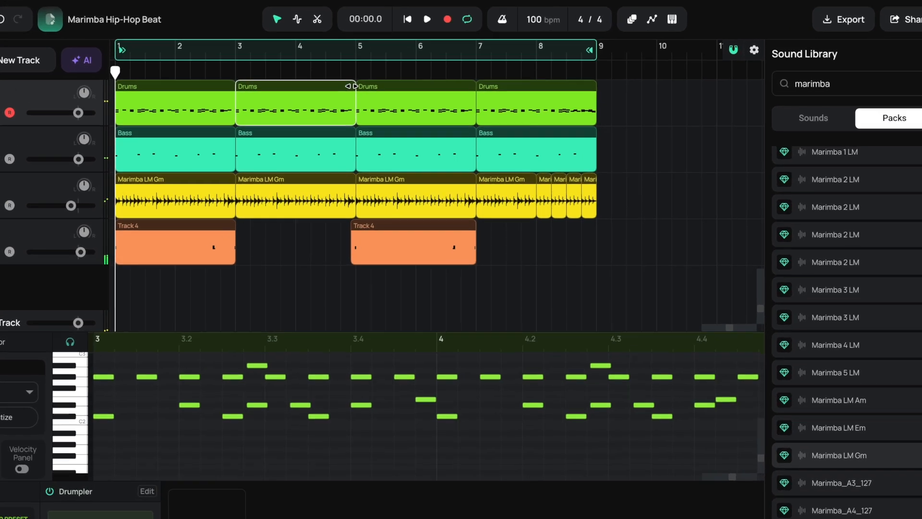
- Shorten the end of the Drums clip starting at bar 3 by about one beat, leaving a gap before bar 5
drag(355, 86, 339, 87)
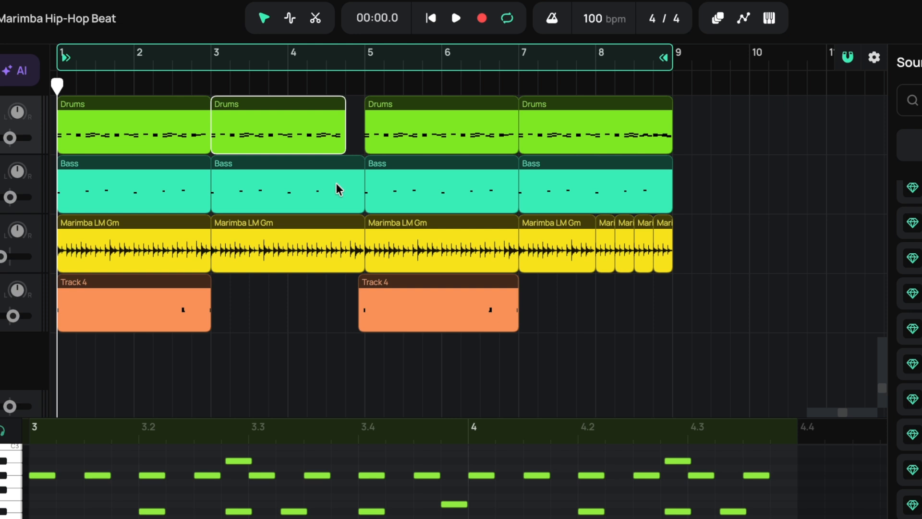
key(space)
click(290, 85)
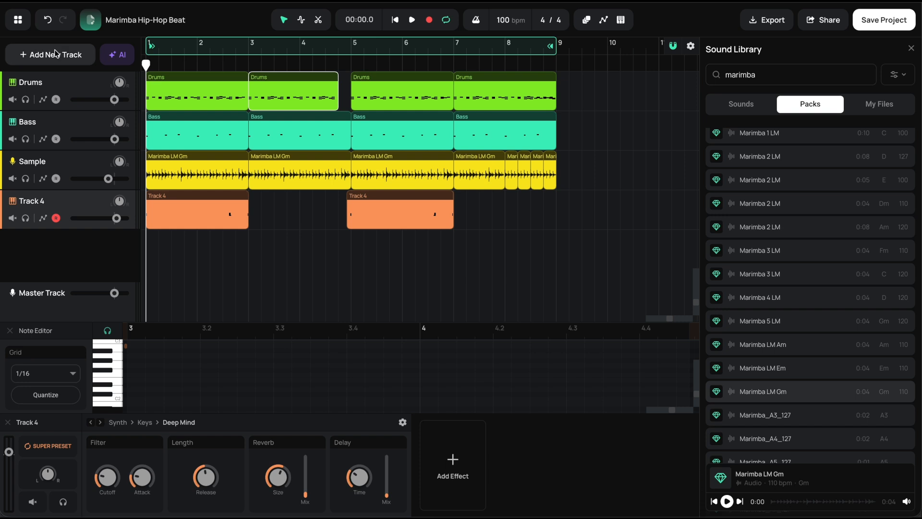
- Add a microphone audio track and set the input for audio recording to Universal Audio Thunderbolt (PCI)
click(56, 54)
click(52, 99)
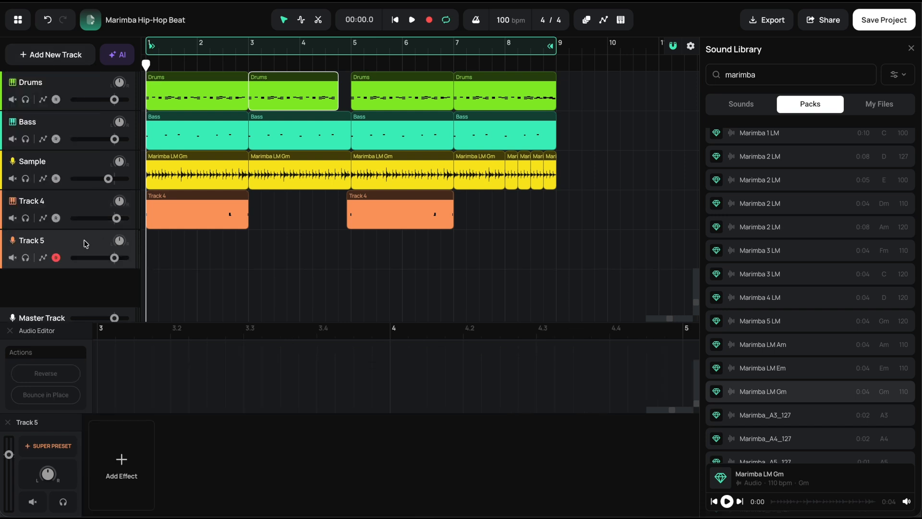
key(super+comma)
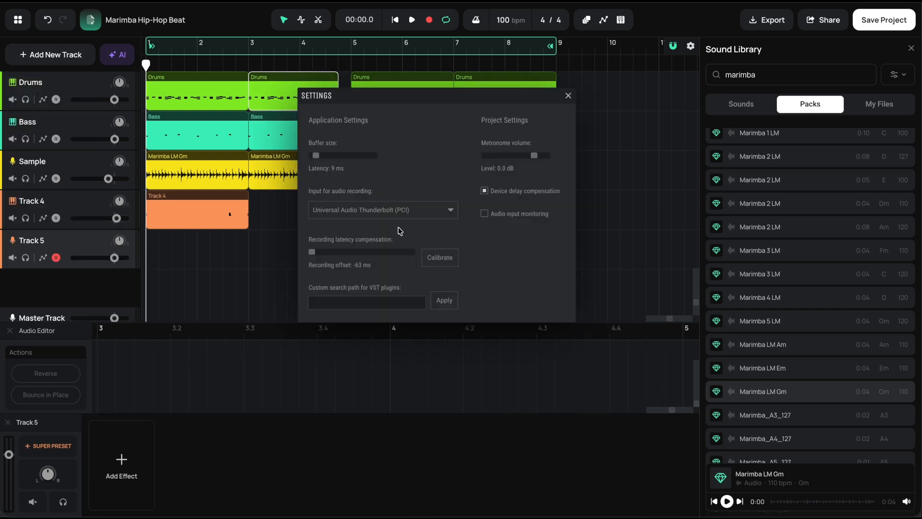
click(423, 212)
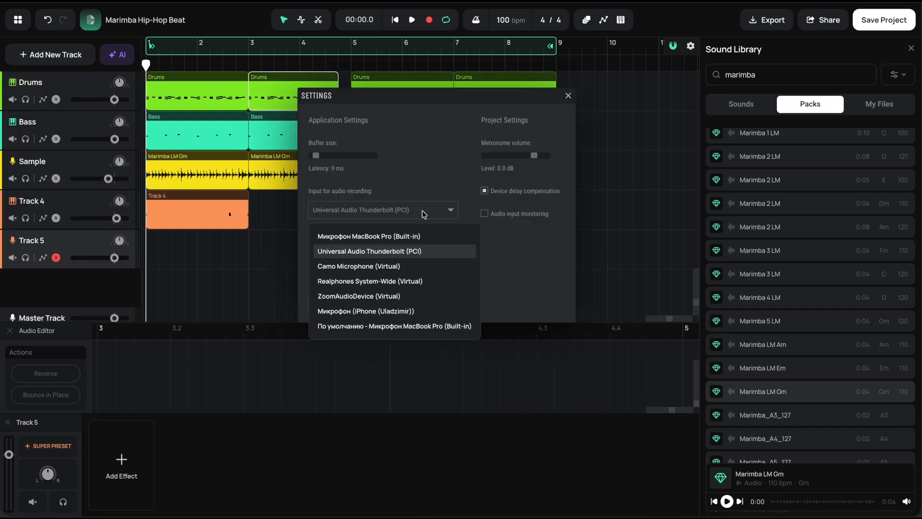
click(380, 255)
click(568, 95)
- Record an audio take of a little over four bars on Track 5 from bar 1
scroll(358, 44, up, 3)
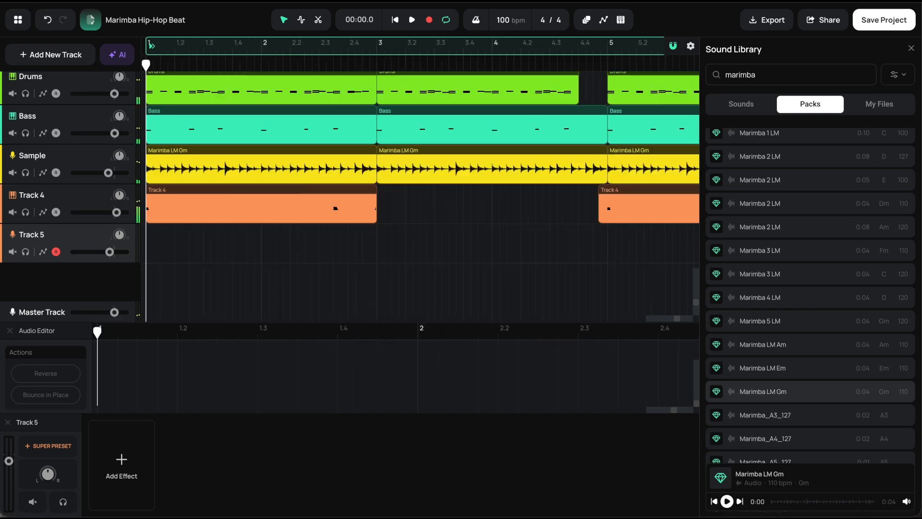
click(431, 24)
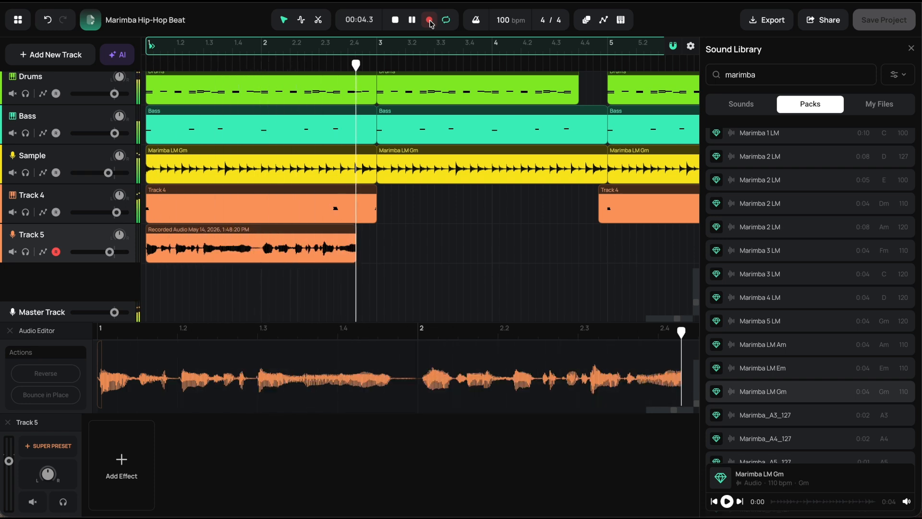
right_click(288, 243)
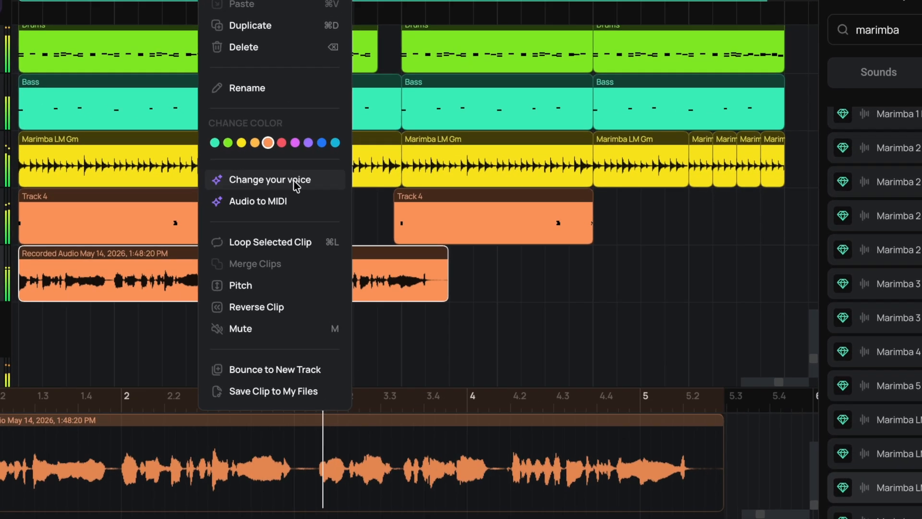
click(296, 186)
click(460, 241)
click(543, 346)
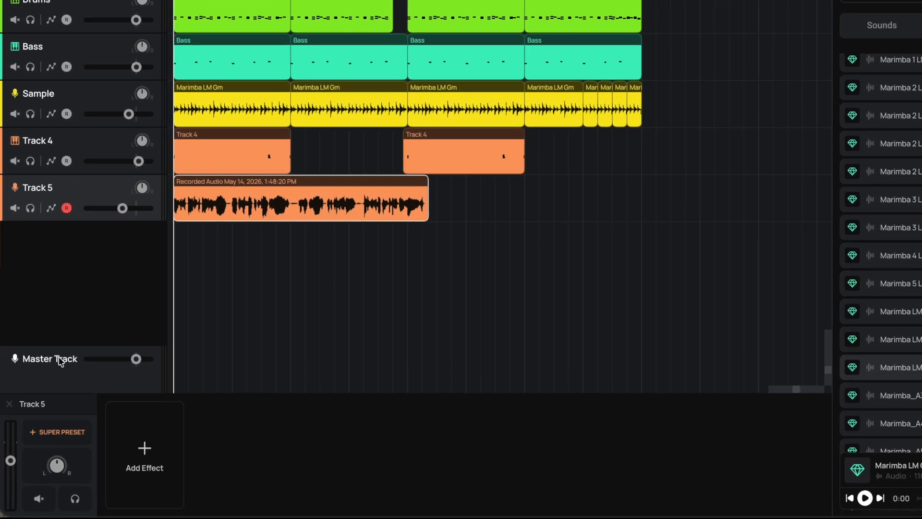
- Add a VST/Remote Beta effect to the Master Track and load the UAD bx_masterdesk plugin in it
click(61, 360)
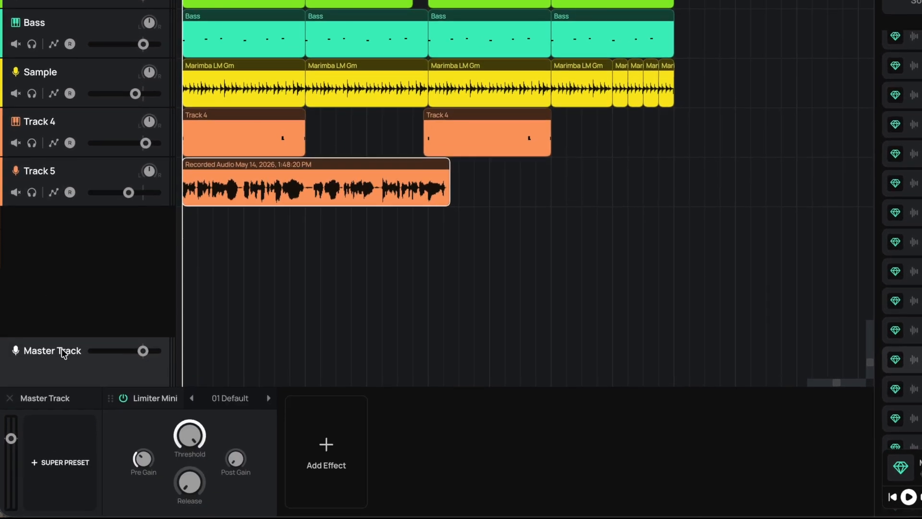
click(329, 446)
scroll(440, 395, down, 5)
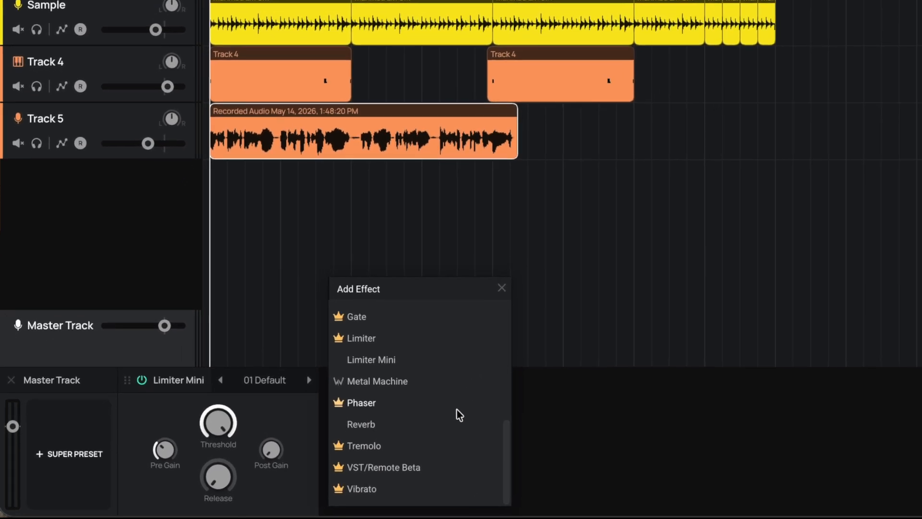
click(448, 462)
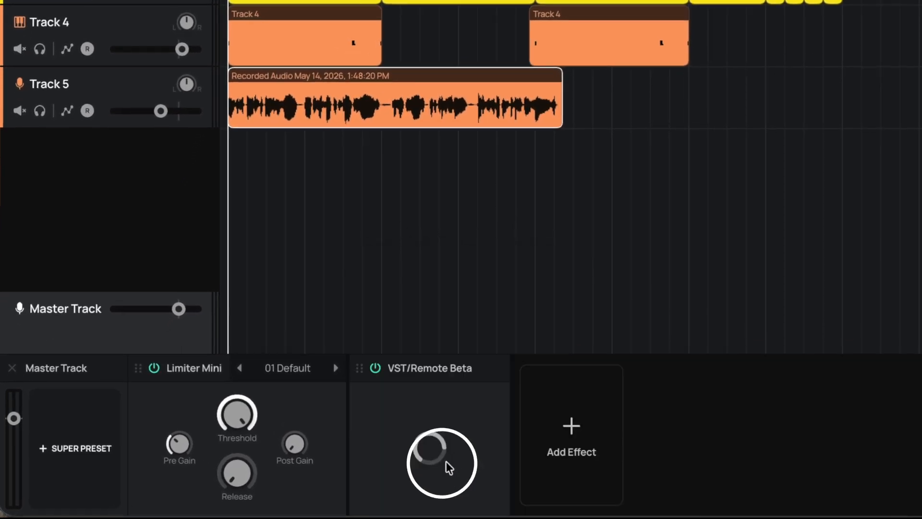
click(463, 493)
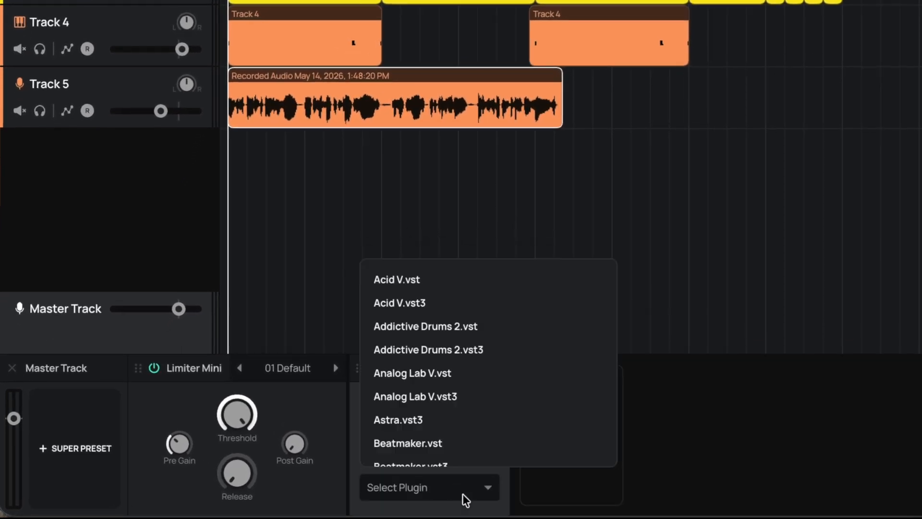
scroll(467, 375, down, 10)
scroll(468, 376, down, 20)
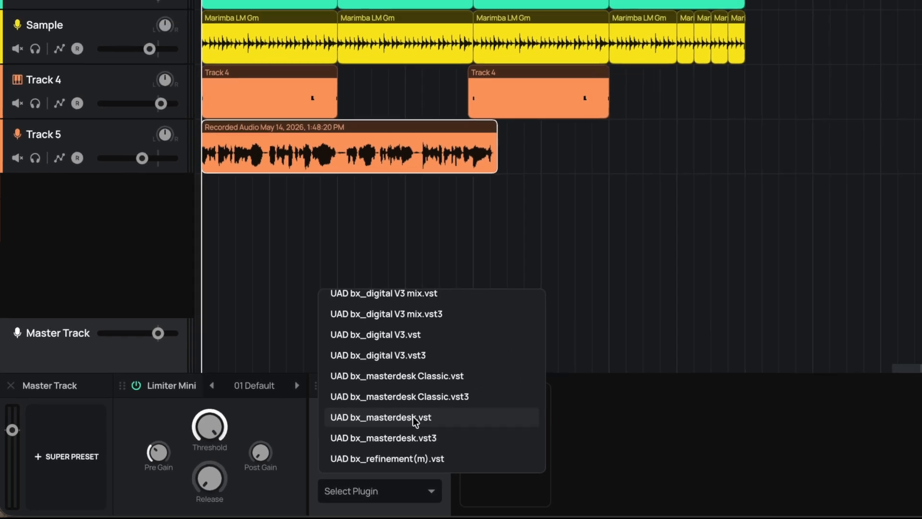
click(490, 404)
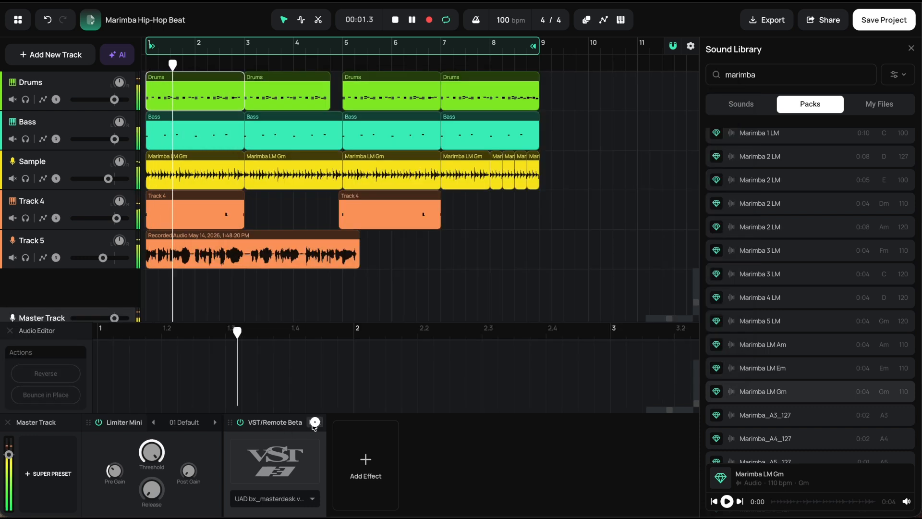
- Filter the bx_masterdesk presets by the Hip Hop tag, load Hip Hop Strong Comp, and close the plugin window
click(315, 422)
click(269, 95)
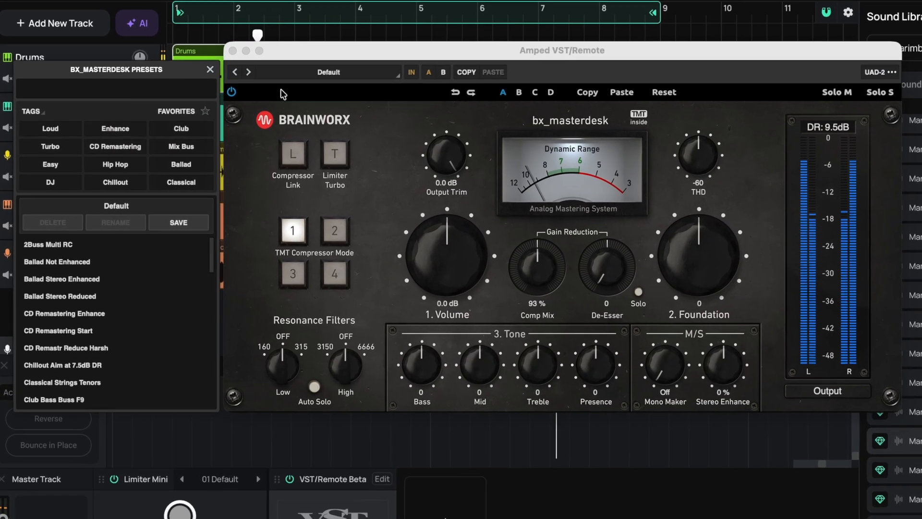
click(117, 165)
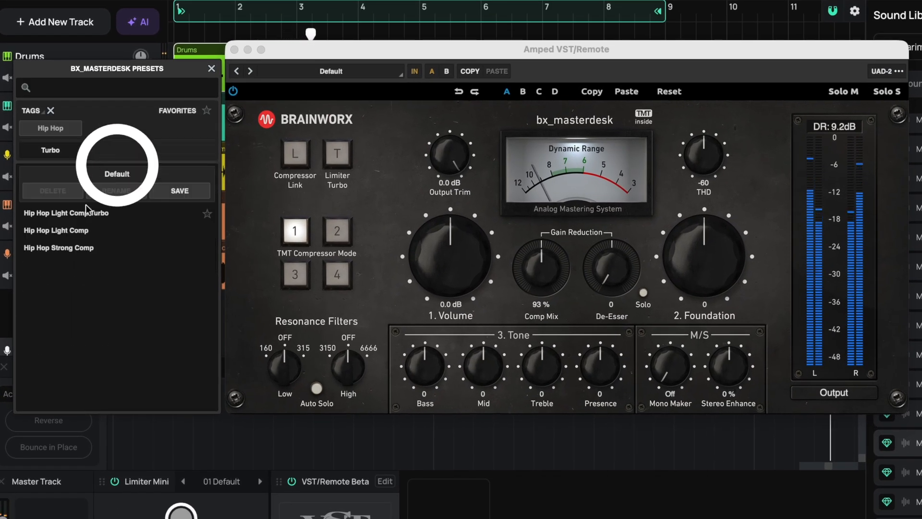
click(76, 215)
click(87, 230)
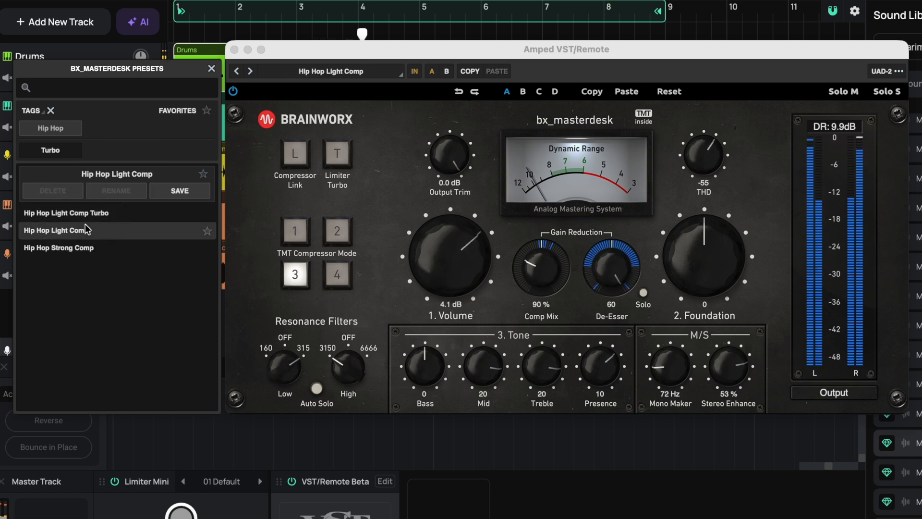
click(94, 249)
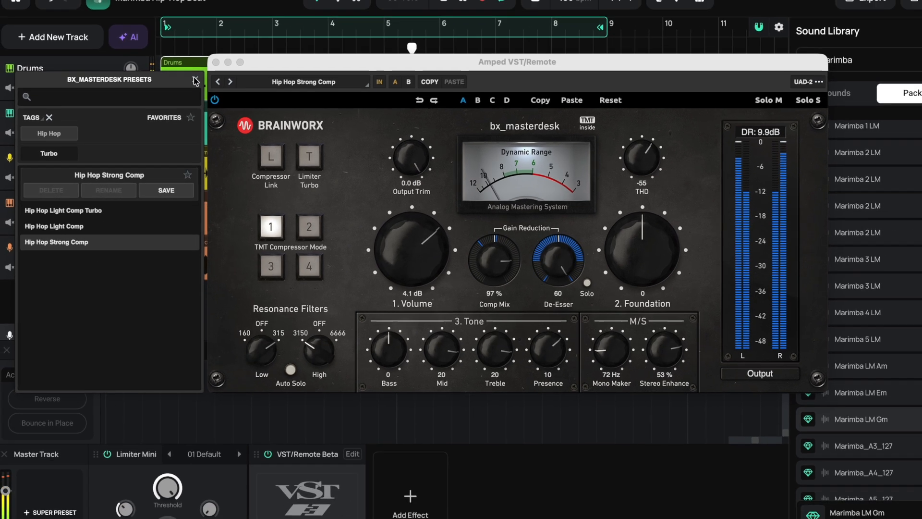
click(211, 69)
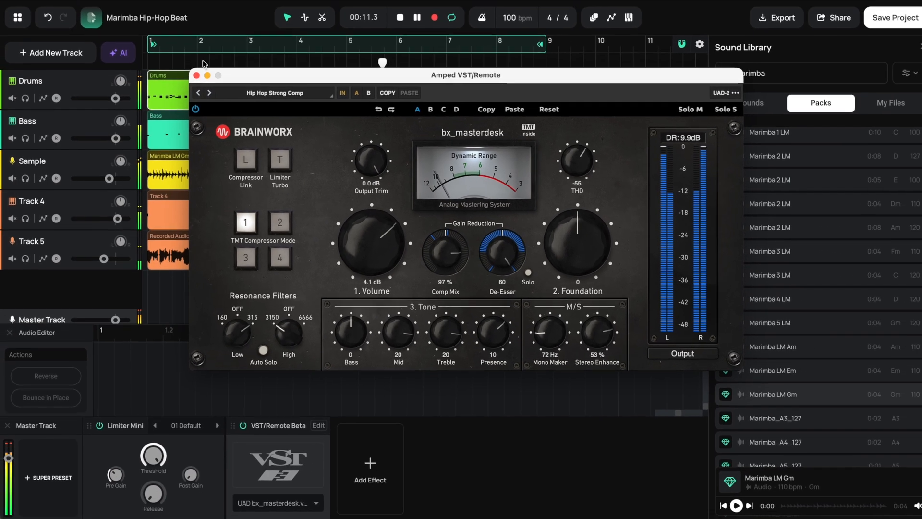
click(194, 77)
- Export the whole project's master as an MP3 file at 44.1 kHz and 320 kbps
click(18, 20)
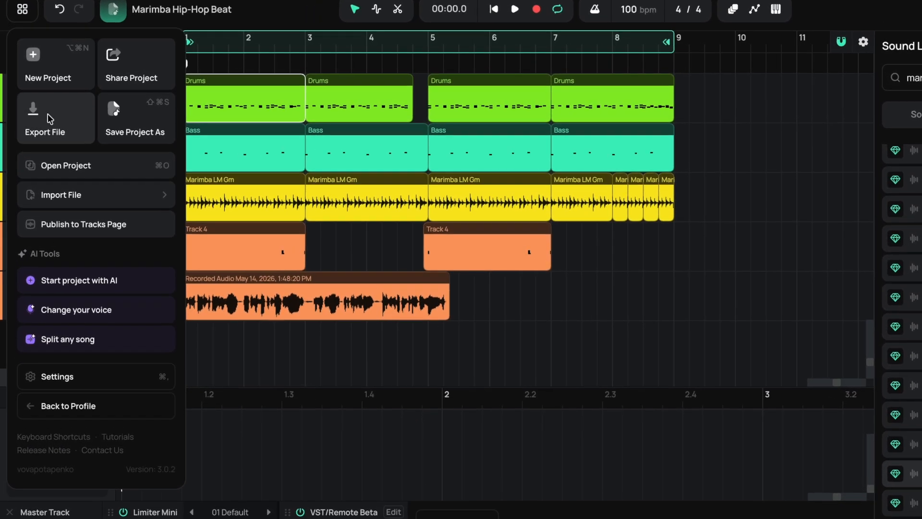
click(40, 108)
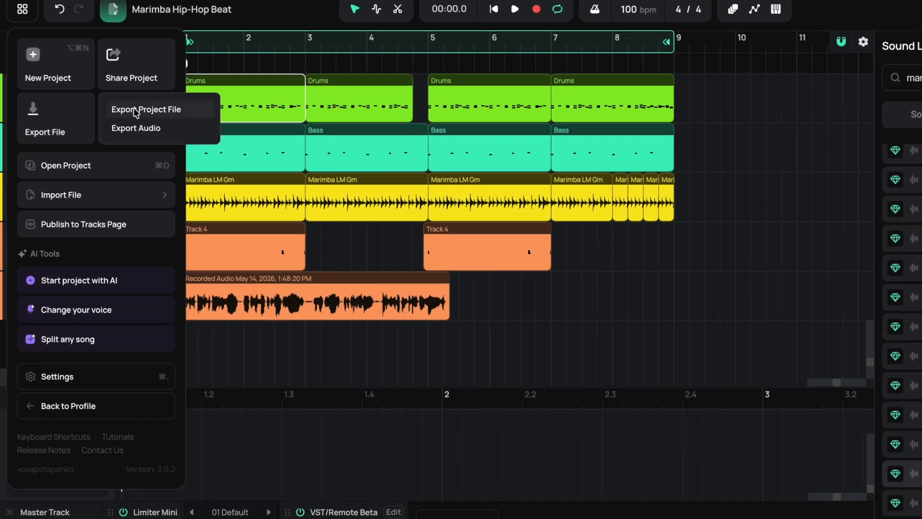
click(159, 128)
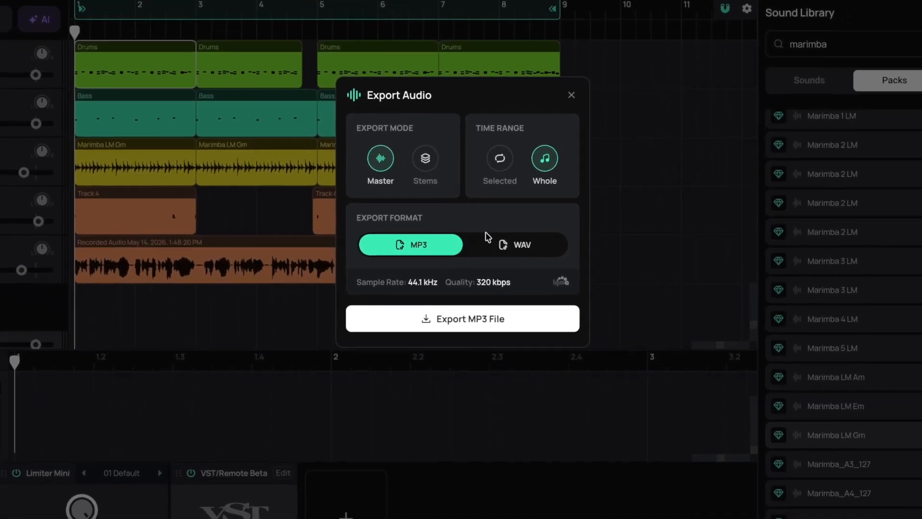
click(446, 320)
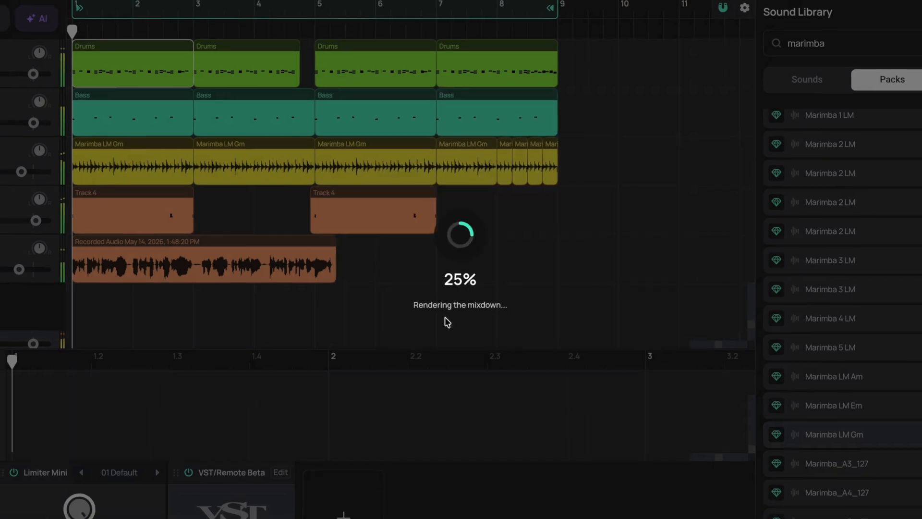